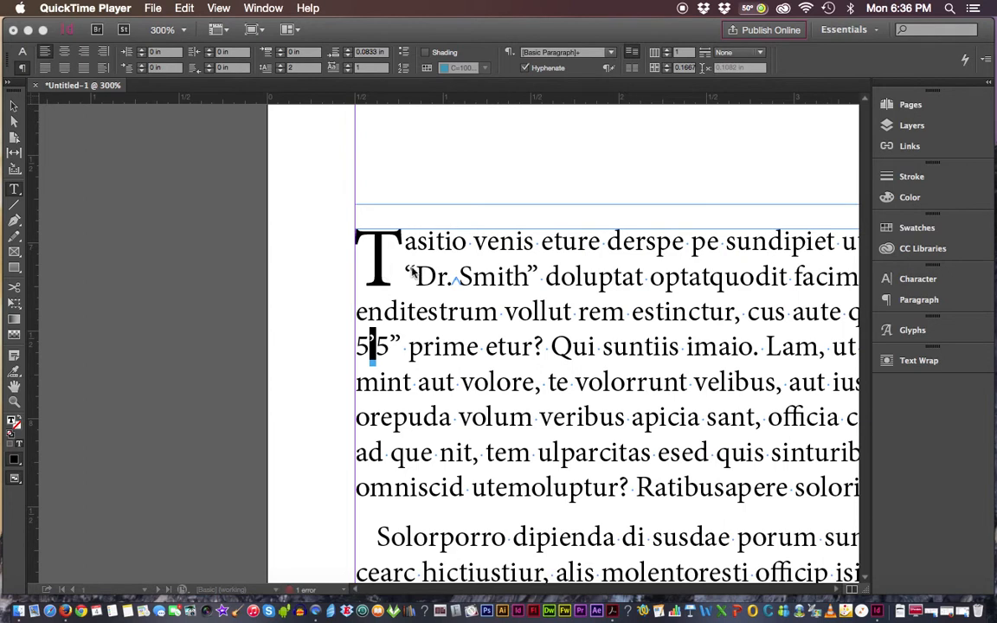
Examine the curly opening and closing quotation marks around the quoted name in the paragraph's second line.
{"action": "left_click", "coordinate": [373, 246]}
{"action": "left_click_drag", "start_coordinate": [416, 274], "coordinate": [406, 271]}
{"action": "left_click", "coordinate": [413, 273]}
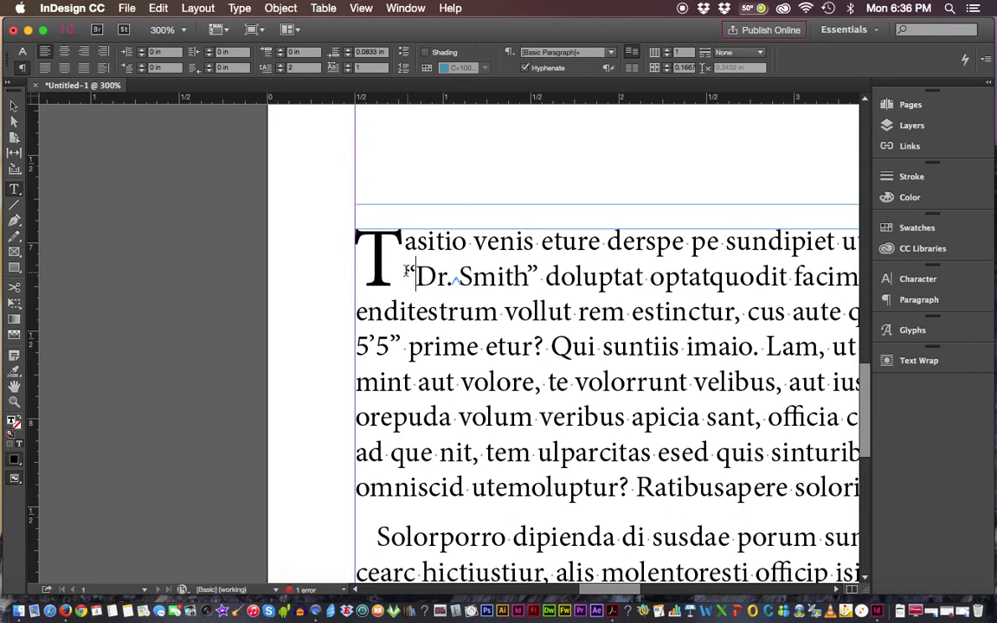
{"action": "left_click_drag", "start_coordinate": [404, 271], "coordinate": [414, 272]}
{"action": "key", "text": "super+equal"}
{"action": "key", "text": "super+equal"}
{"action": "key", "text": "super+equal"}
{"action": "key", "text": "super+equal"}
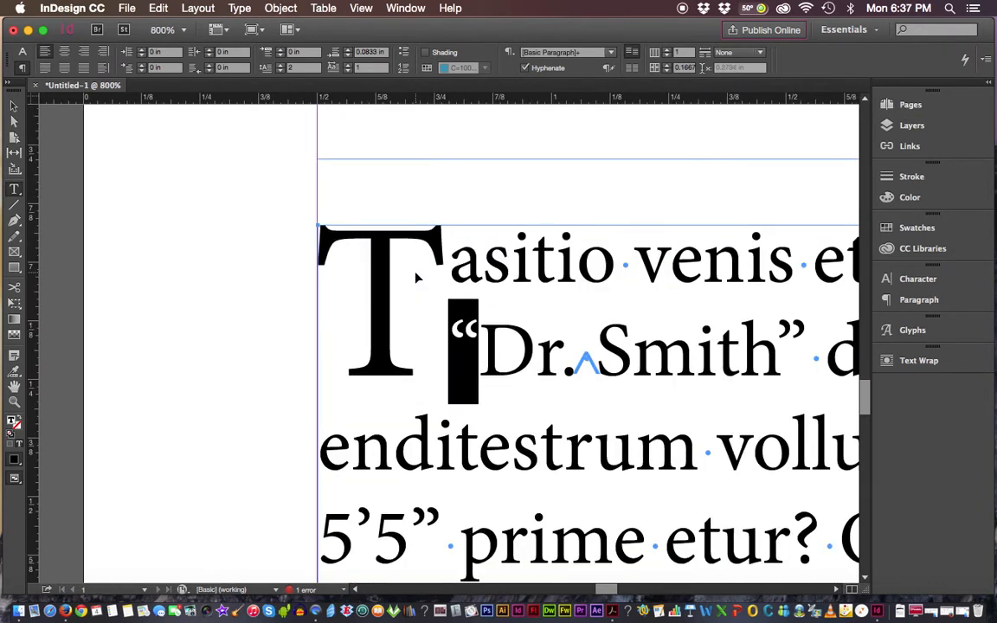
{"action": "left_click", "coordinate": [468, 327]}
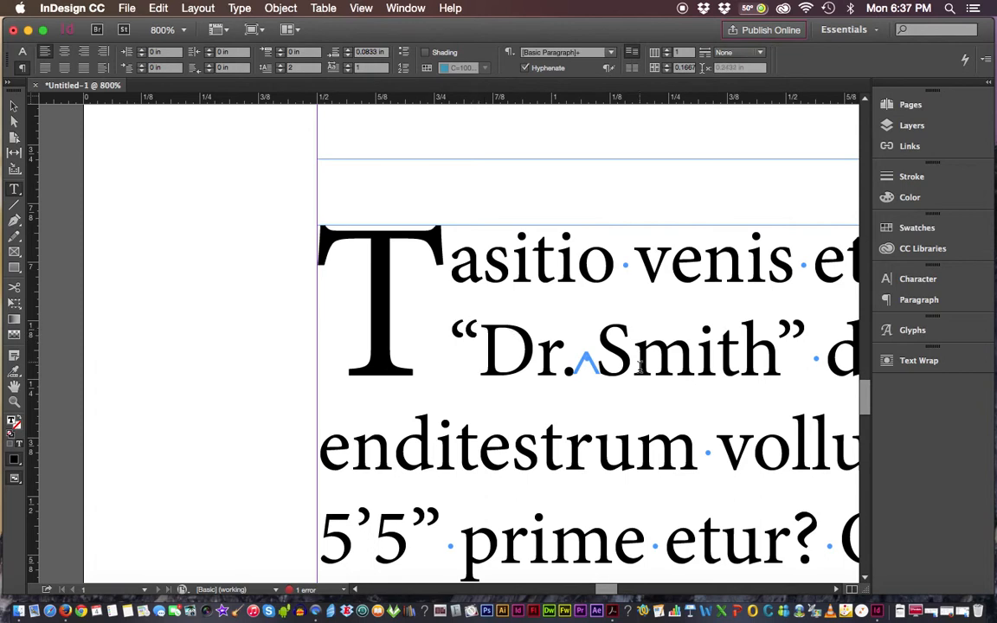
{"action": "left_click_drag", "start_coordinate": [866, 398], "coordinate": [866, 403]}
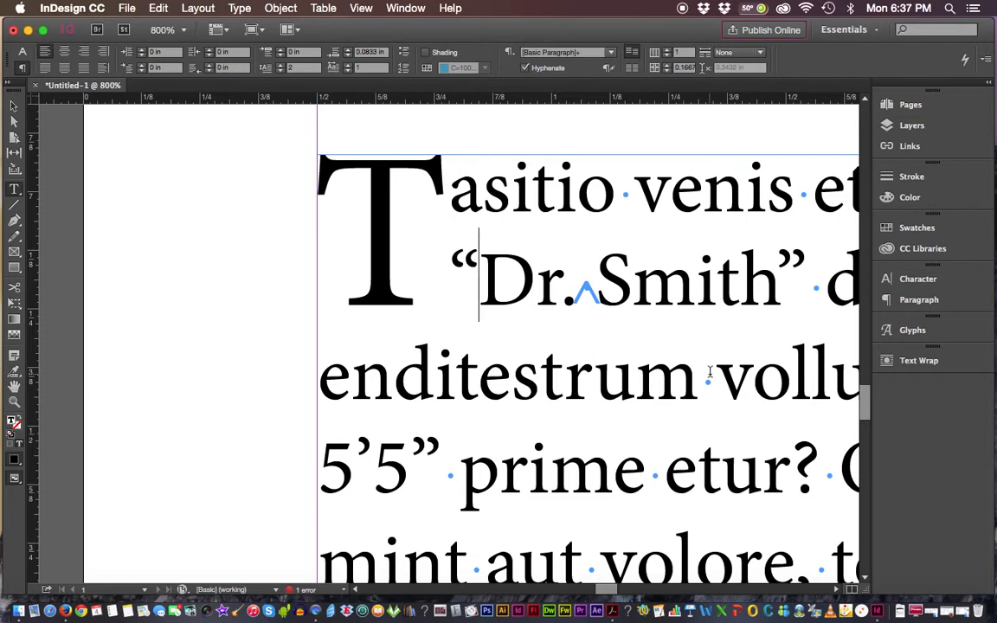
{"action": "key", "text": "shift+Left"}
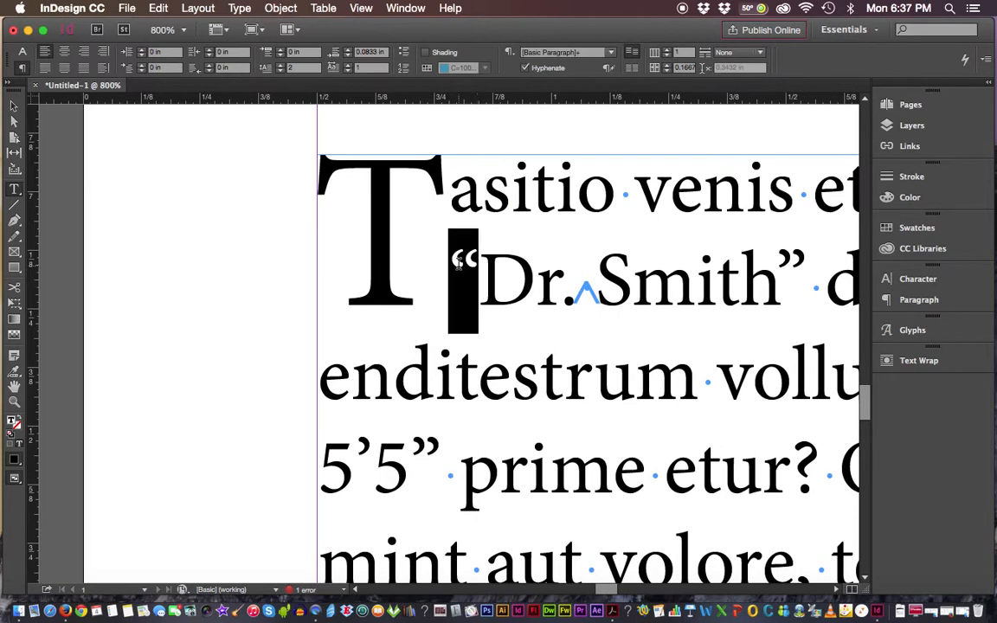
{"action": "left_click", "coordinate": [794, 264]}
{"action": "key", "text": "shift+Left"}
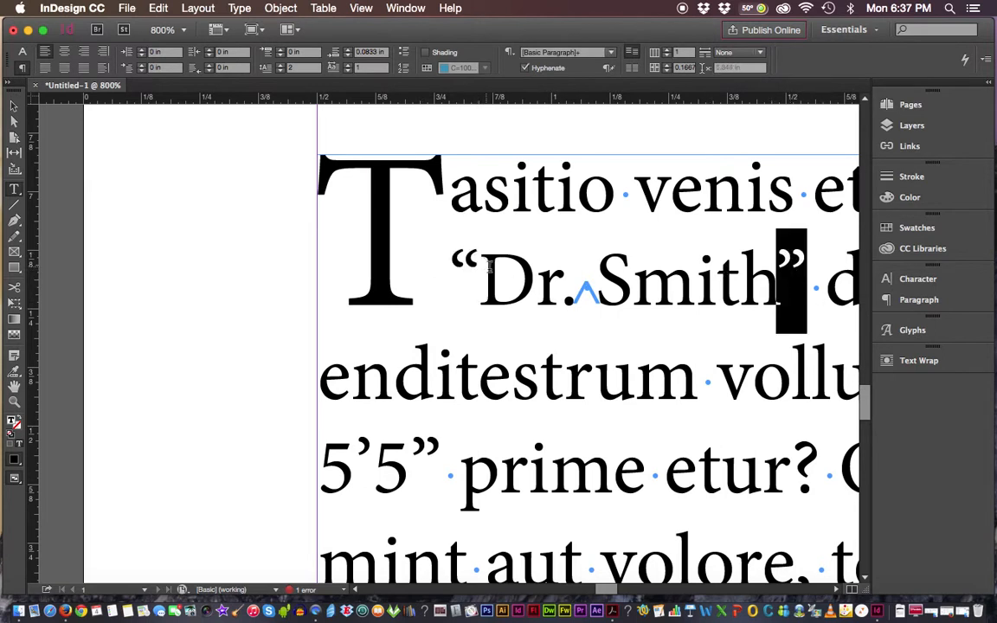
{"action": "left_click", "coordinate": [478, 268]}
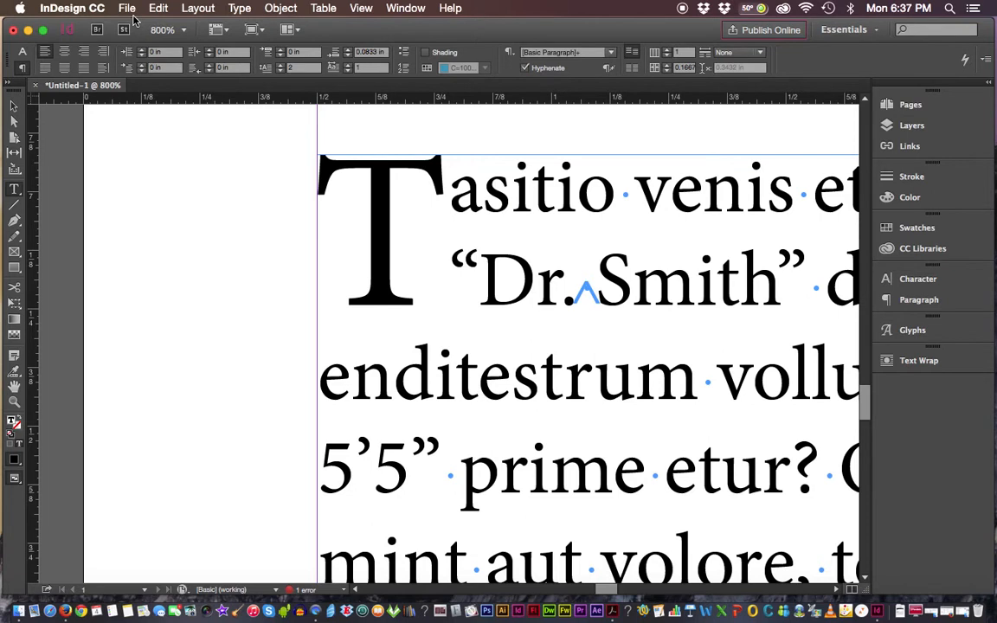
Enable Use Typographer's Quotes in the Type preferences.
{"action": "left_click", "coordinate": [92, 11]}
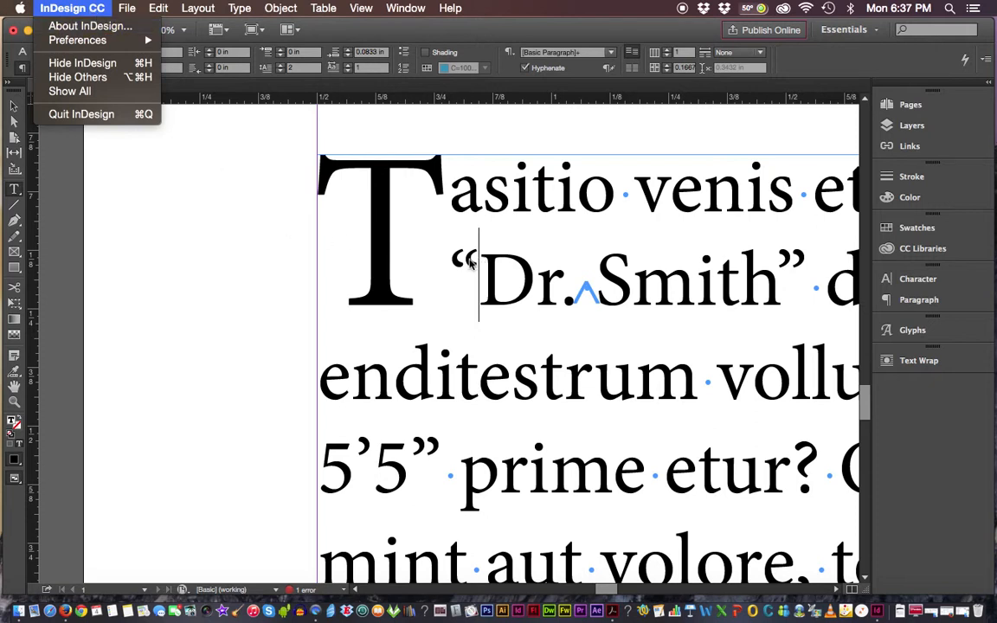
{"action": "mouse_move", "coordinate": [112, 47]}
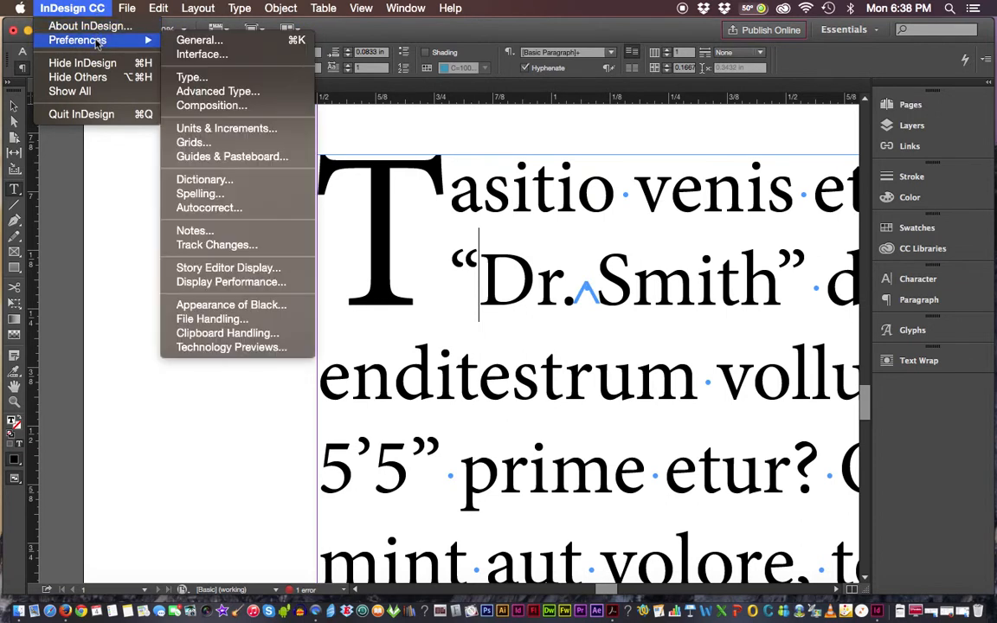
{"action": "mouse_move", "coordinate": [160, 12]}
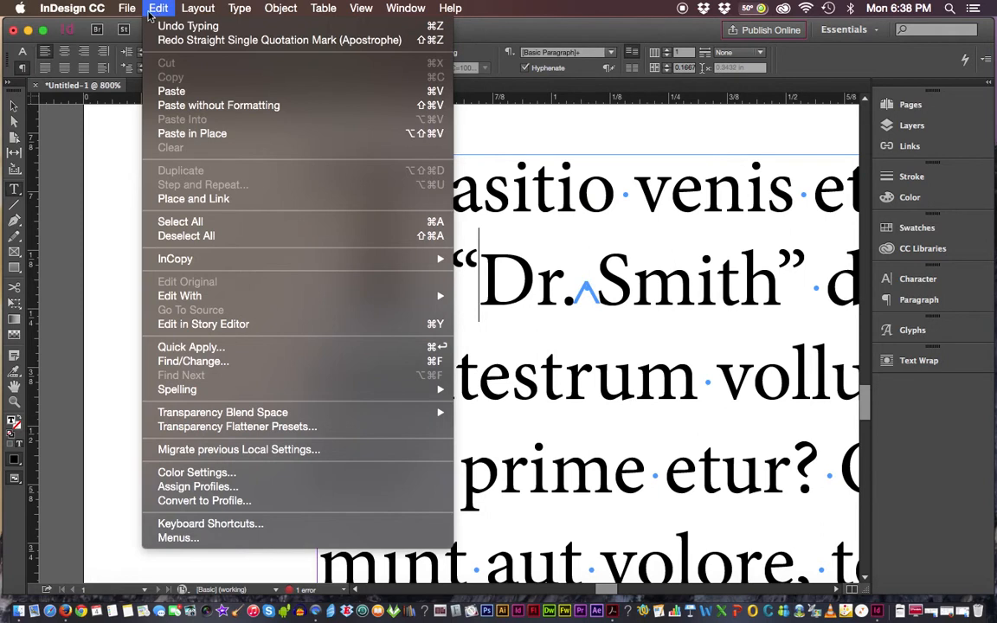
{"action": "mouse_move", "coordinate": [76, 10]}
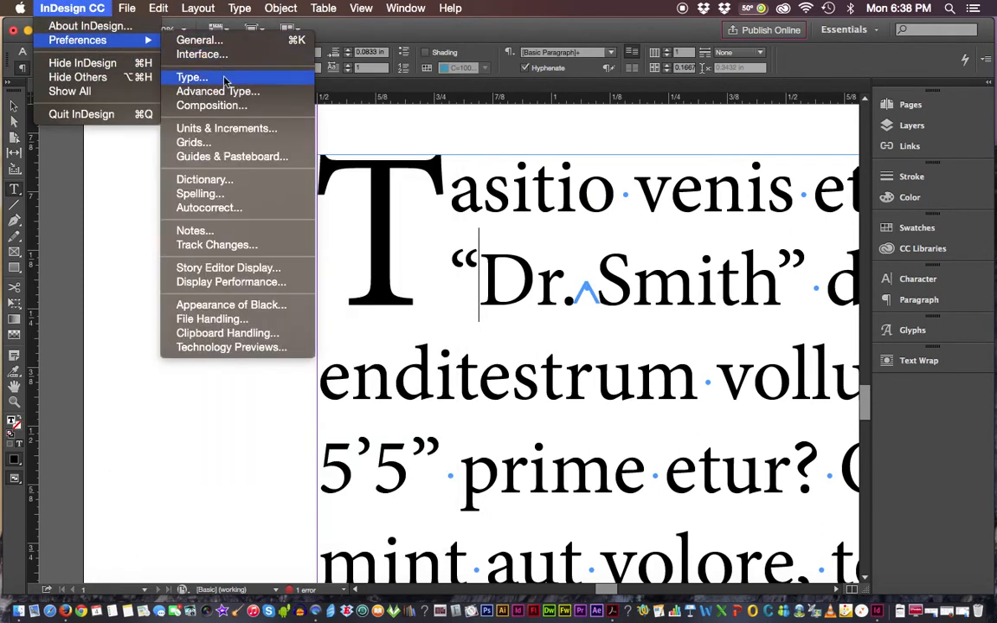
{"action": "left_click", "coordinate": [192, 77]}
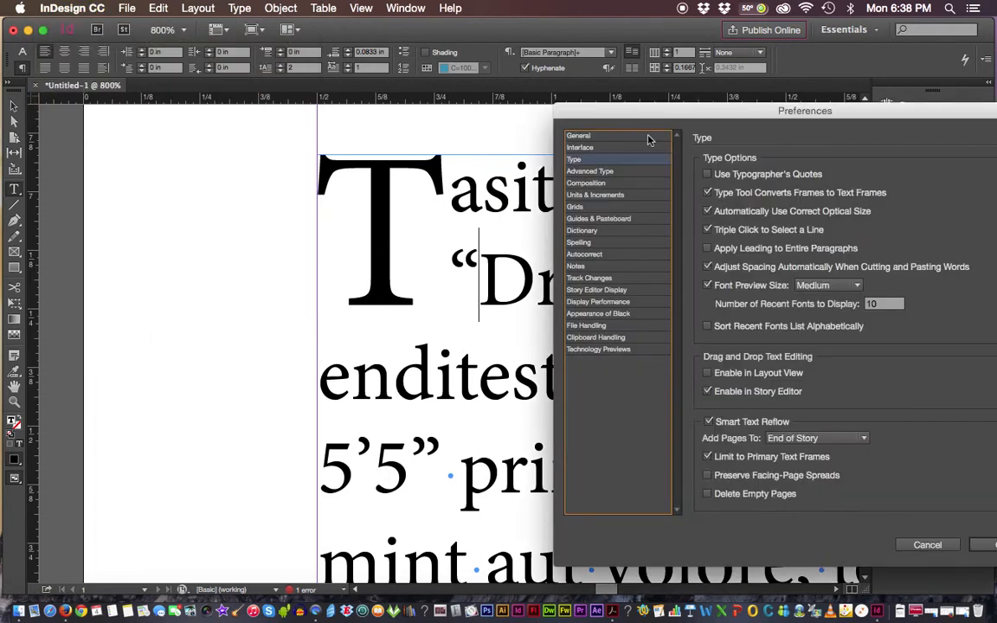
{"action": "left_click", "coordinate": [706, 175]}
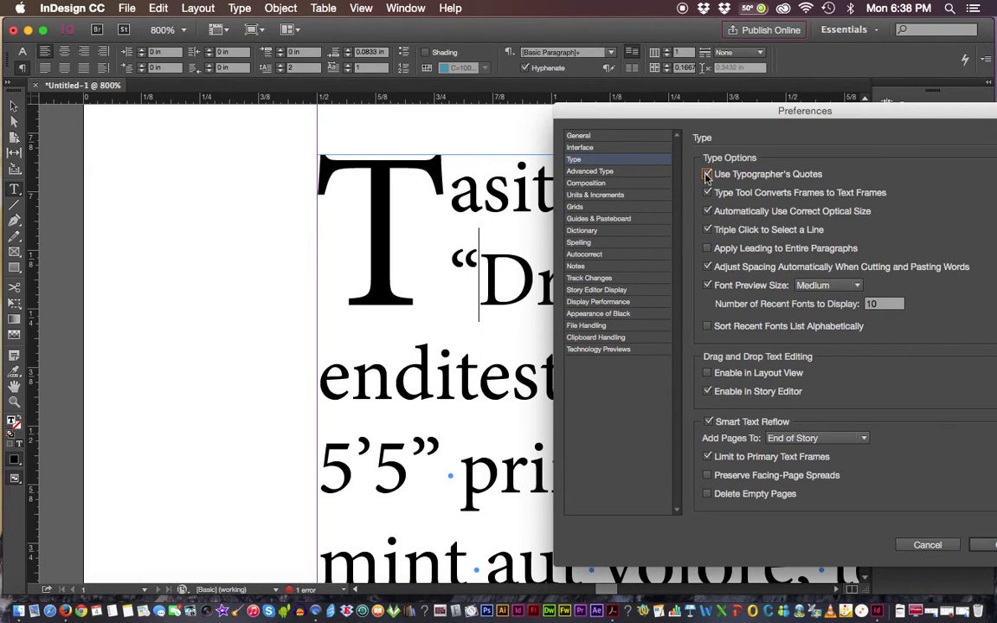
{"action": "left_click", "coordinate": [986, 545]}
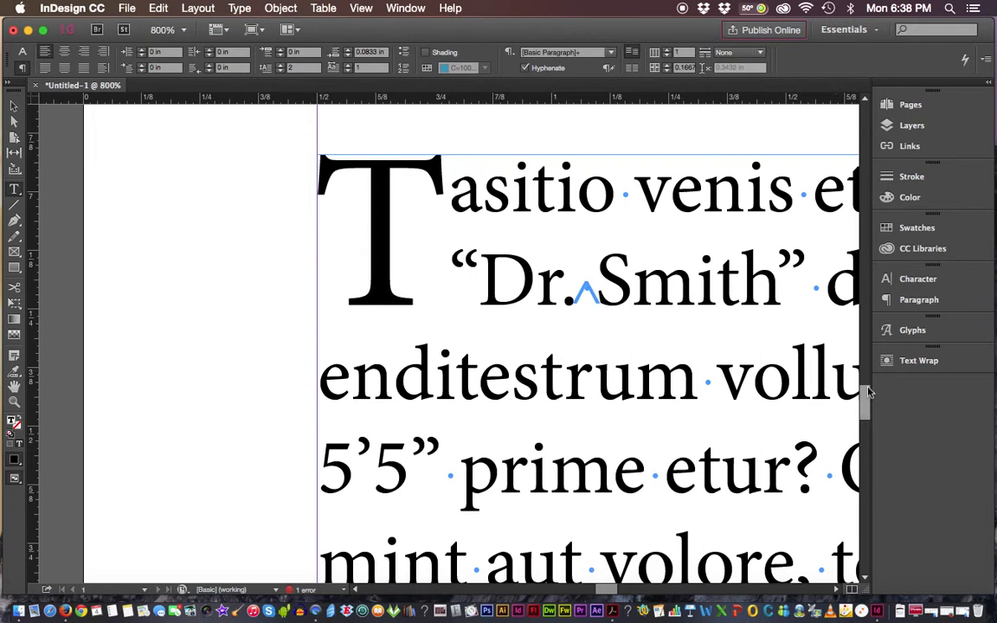
Replace the curly apostrophe after the first 5 in the 5’5” measurement with a Straight Single Quotation Mark (Apostrophe).
{"action": "left_click_drag", "start_coordinate": [476, 259], "coordinate": [451, 259]}
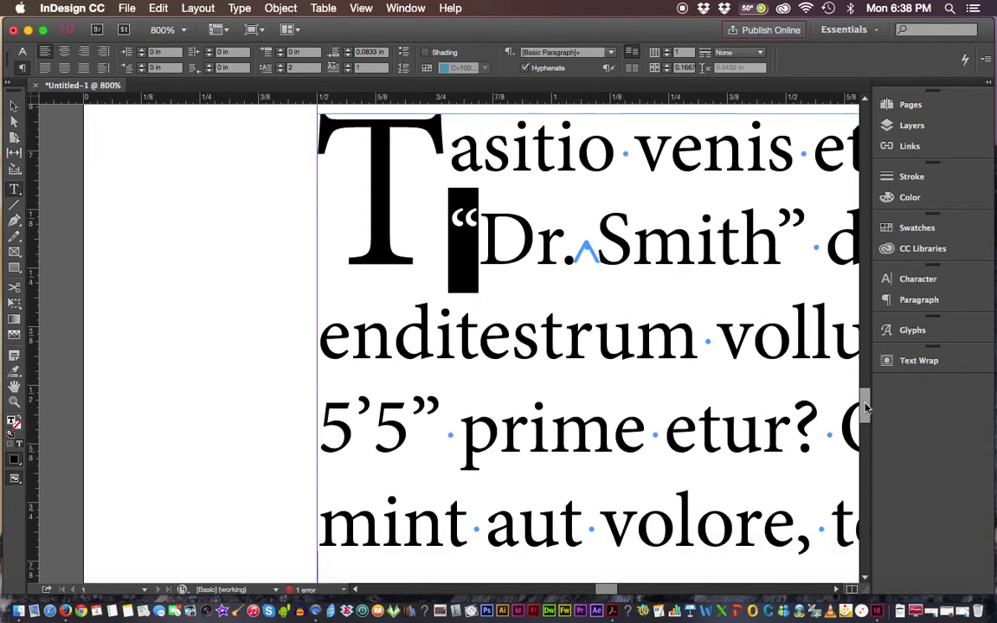
{"action": "scroll", "coordinate": [865, 422], "scroll_direction": "down", "scroll_amount": 3}
{"action": "left_click_drag", "start_coordinate": [373, 351], "coordinate": [357, 350]}
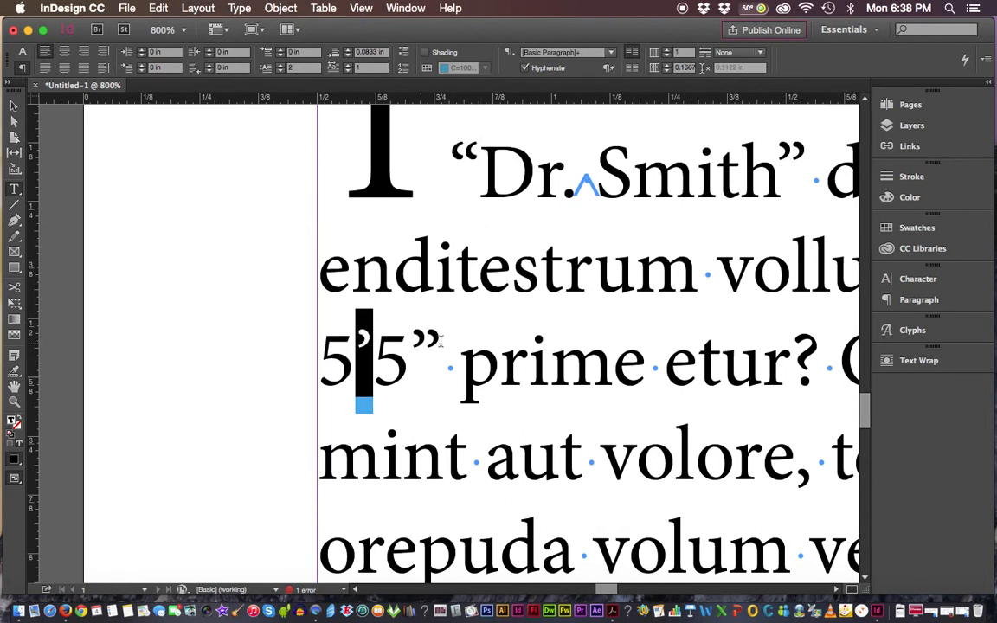
{"action": "left_click_drag", "start_coordinate": [440, 340], "coordinate": [421, 340]}
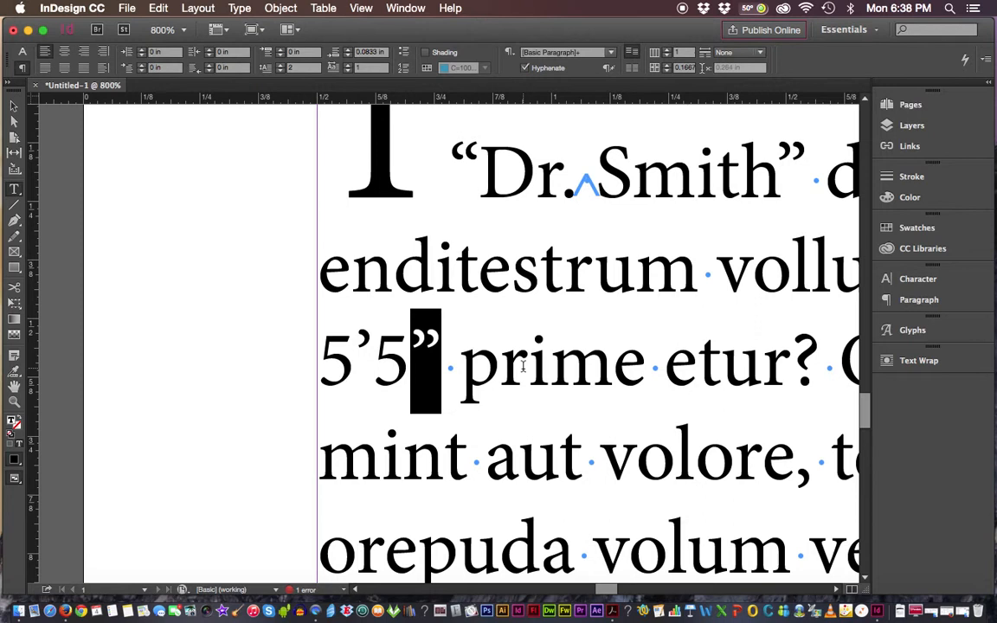
{"action": "left_click", "coordinate": [370, 344]}
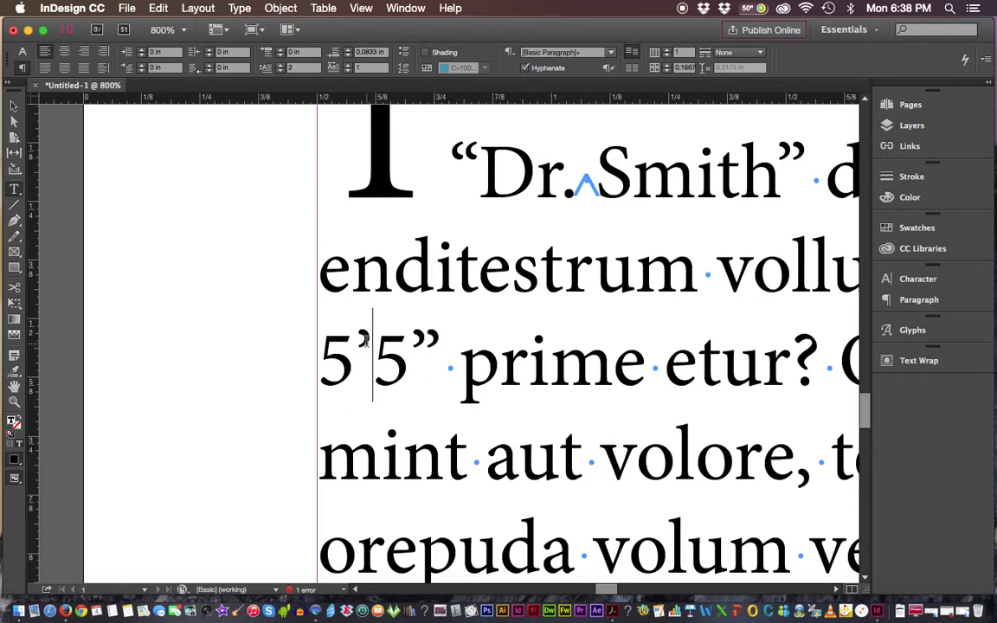
{"action": "key", "text": "shift+Left"}
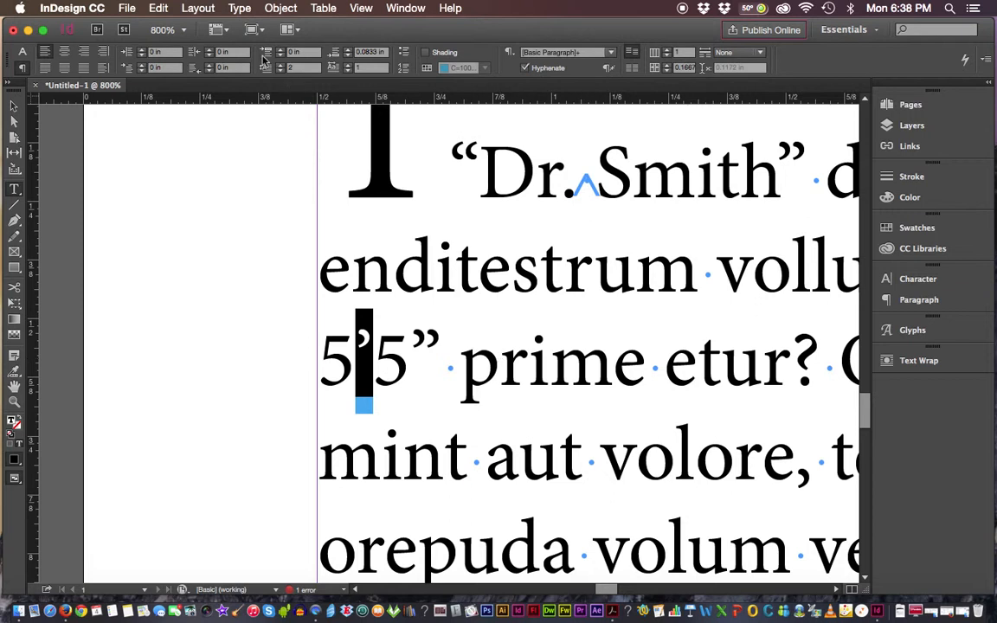
{"action": "left_click", "coordinate": [240, 9]}
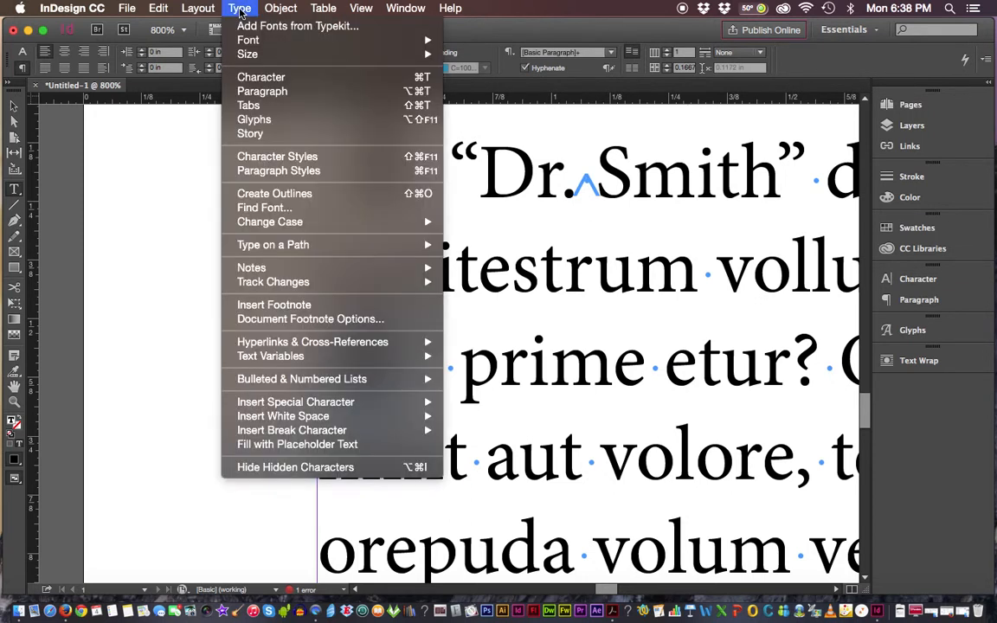
{"action": "left_click", "coordinate": [241, 12]}
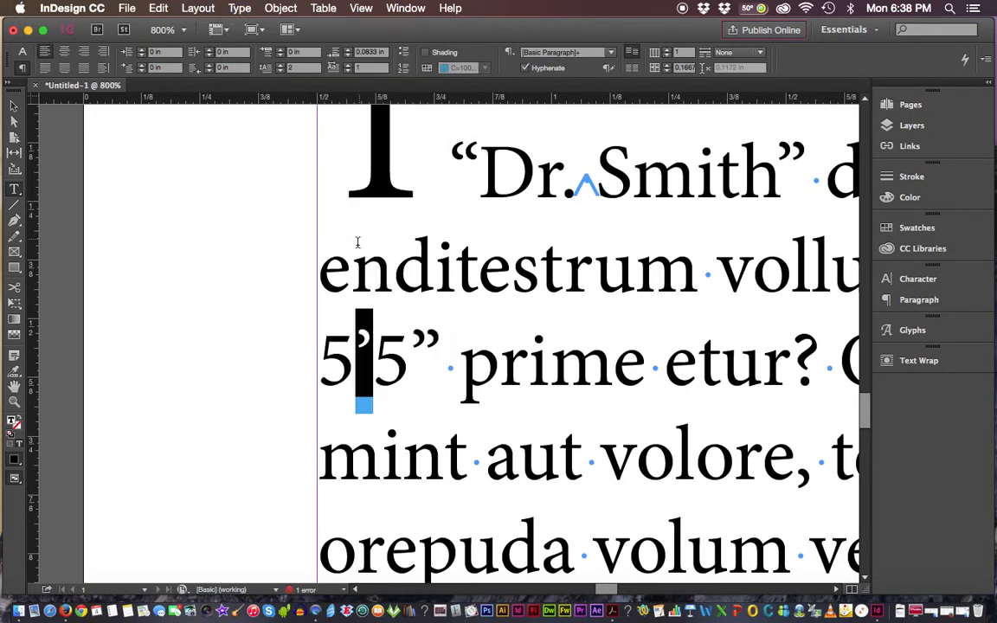
{"action": "left_click", "coordinate": [239, 10]}
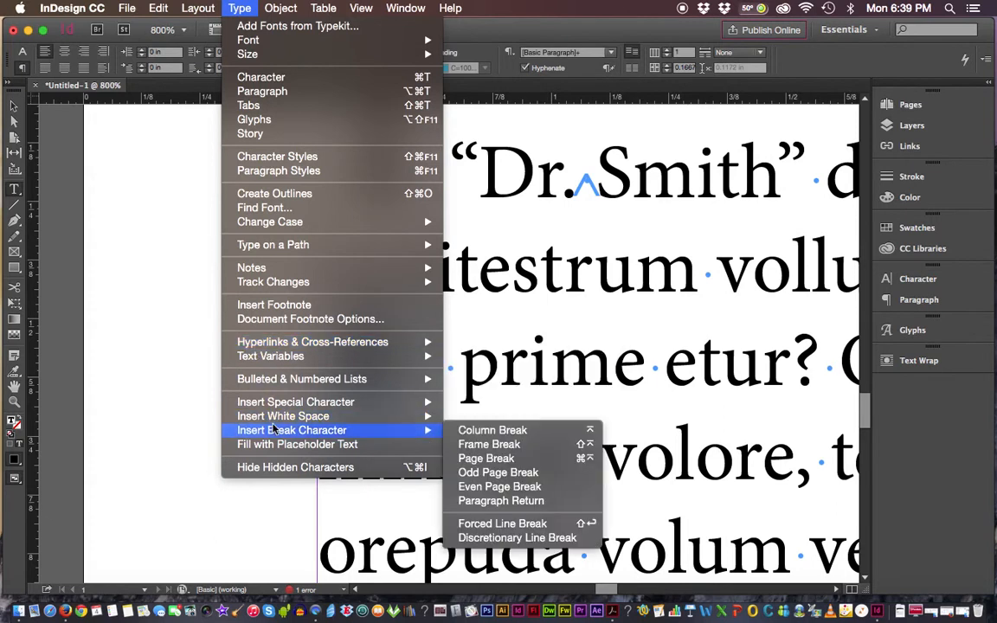
{"action": "mouse_move", "coordinate": [270, 406]}
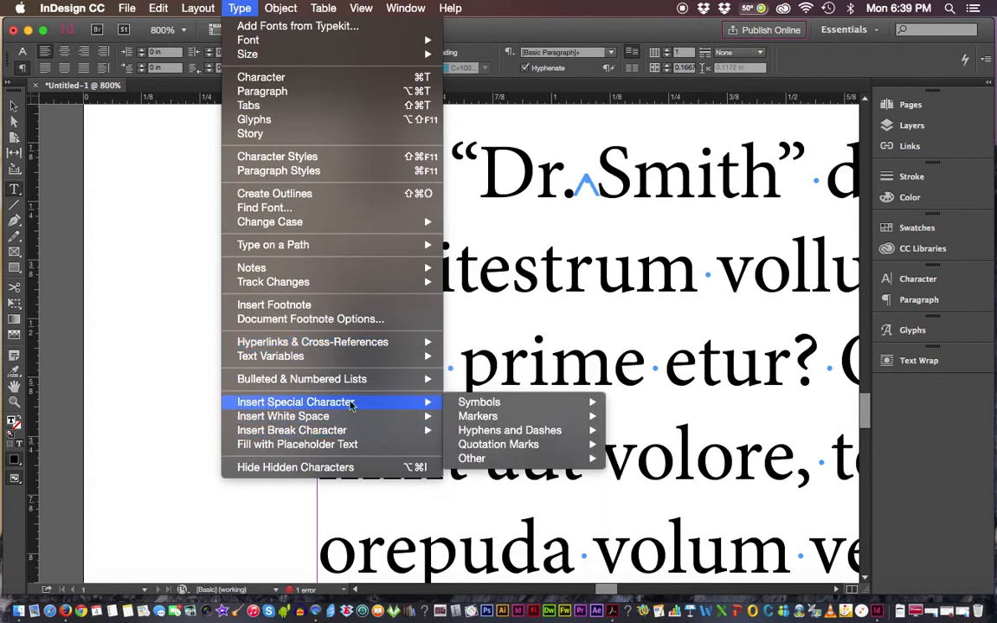
{"action": "mouse_move", "coordinate": [490, 446]}
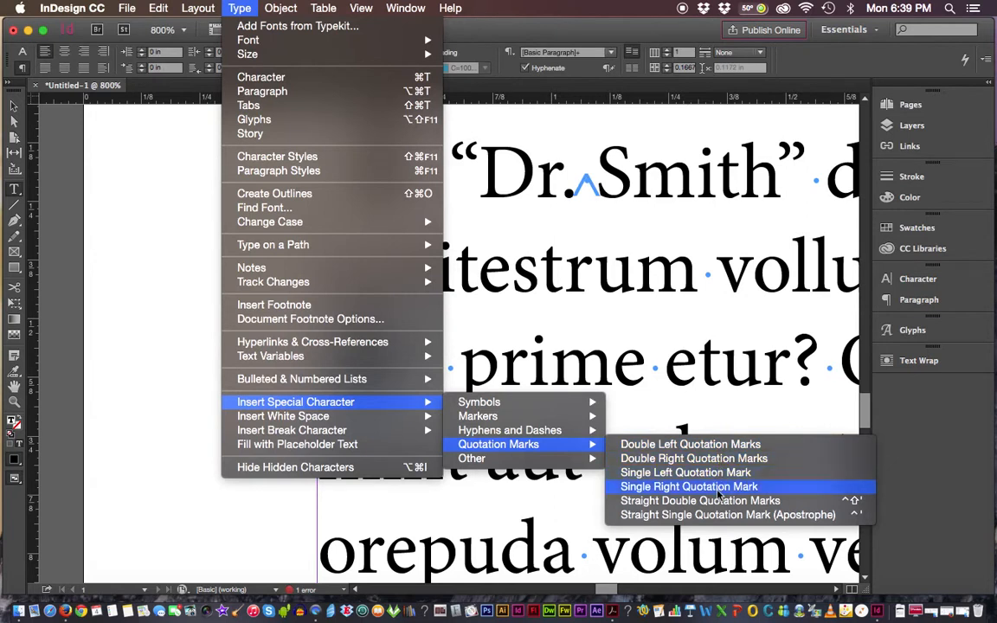
{"action": "left_click", "coordinate": [641, 515]}
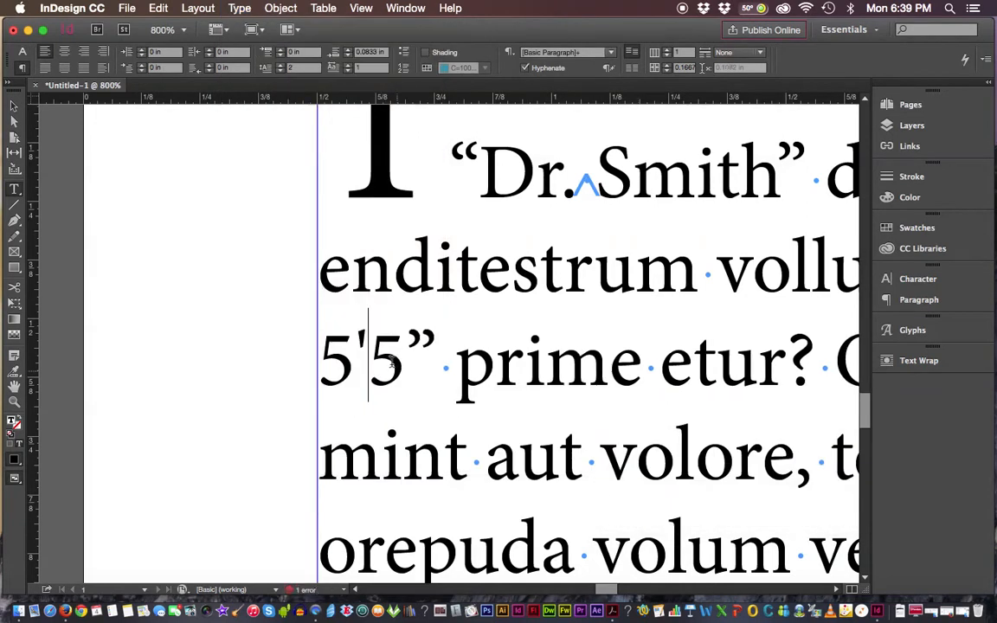
{"action": "double_click", "coordinate": [361, 341]}
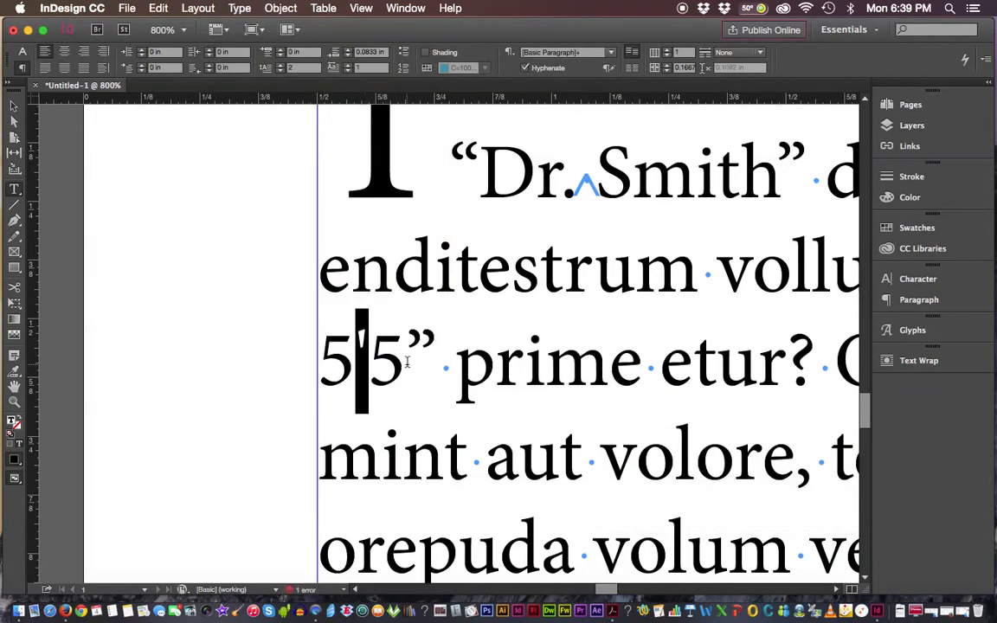
{"action": "left_click", "coordinate": [365, 339]}
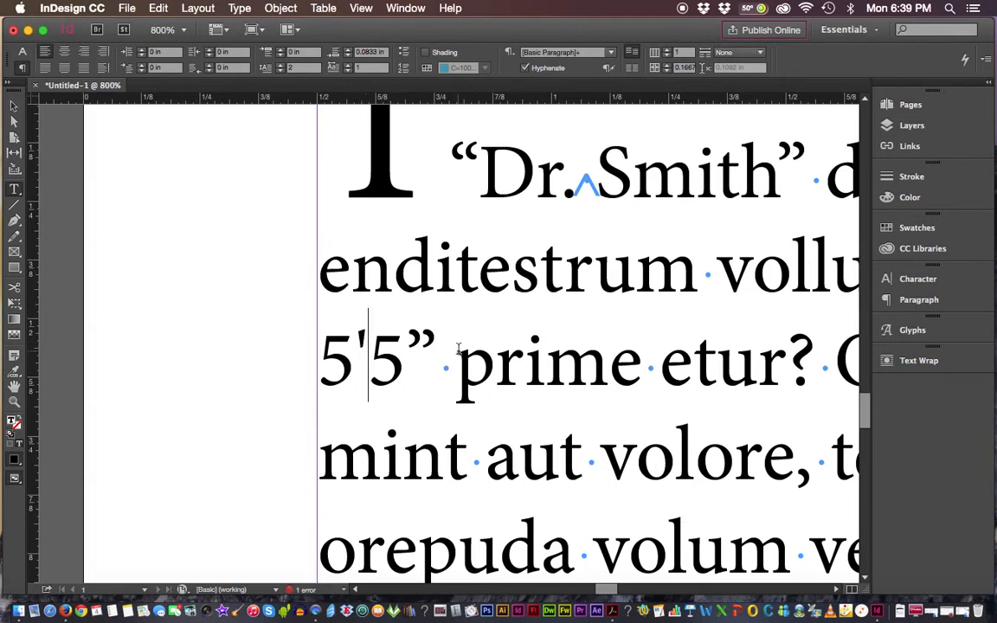
Replace the curly double quote ending the height measurement before "prime" with Straight Double Quotation Marks.
{"action": "double_click", "coordinate": [419, 339]}
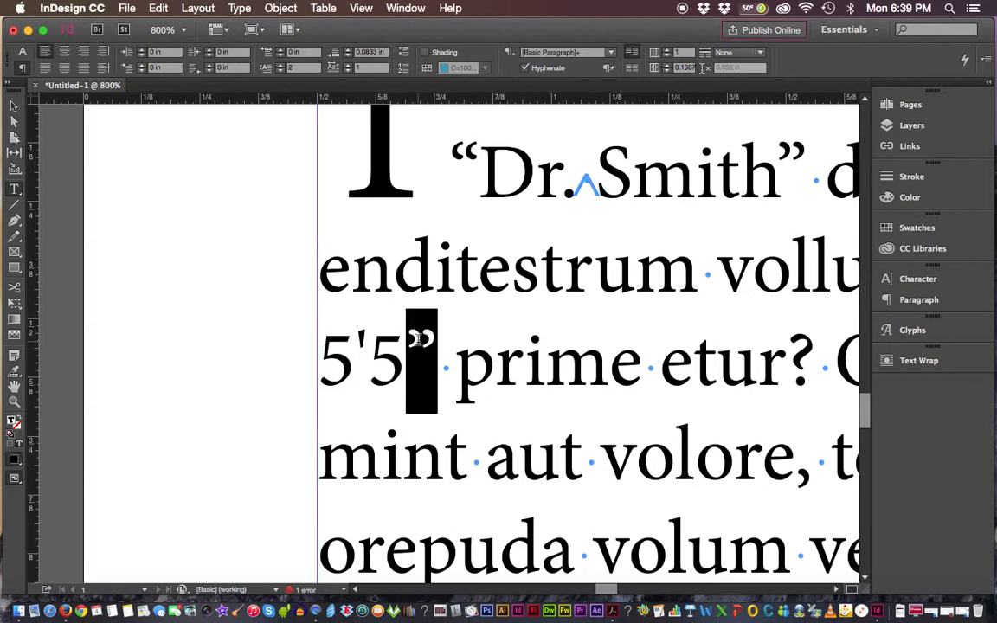
{"action": "left_click", "coordinate": [237, 9]}
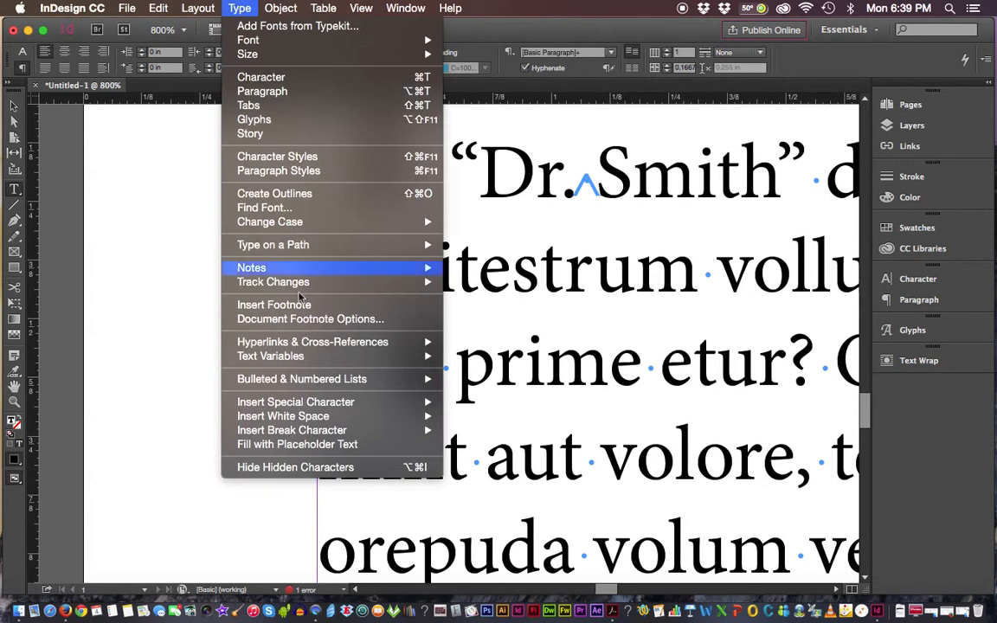
{"action": "mouse_move", "coordinate": [320, 406]}
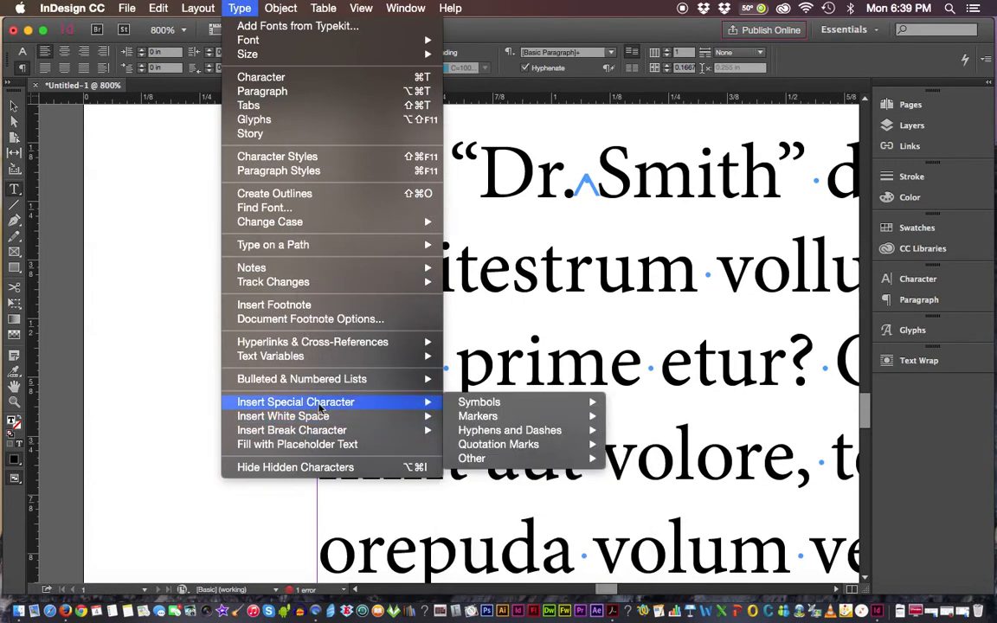
{"action": "mouse_move", "coordinate": [474, 408]}
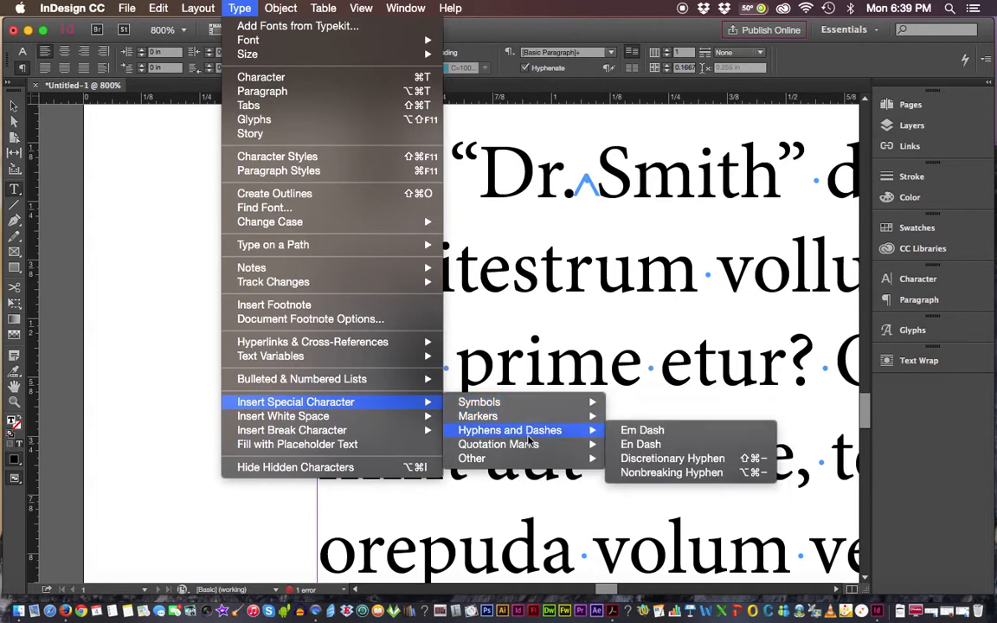
{"action": "mouse_move", "coordinate": [529, 446]}
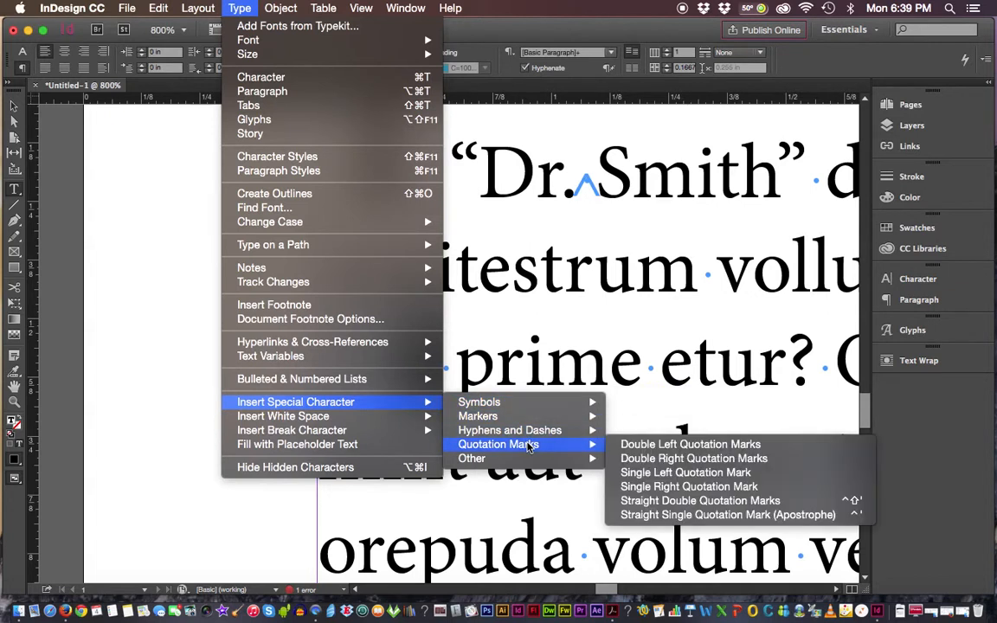
{"action": "left_click", "coordinate": [683, 501]}
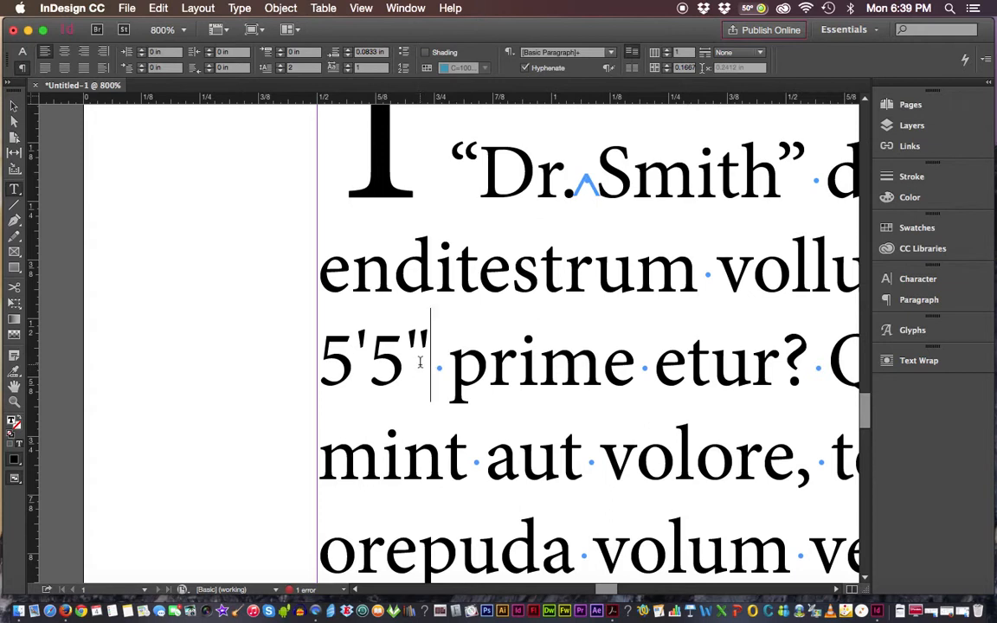
Review the quotation mark special characters available for the double mark ending the 5'5" measurement.
{"action": "key", "text": "shift+Left"}
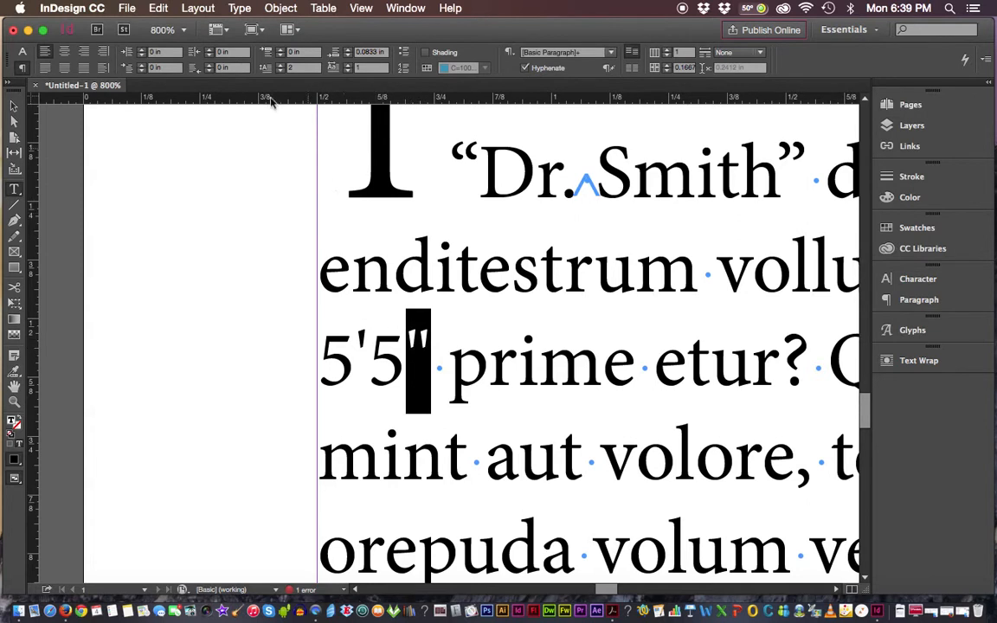
{"action": "left_click", "coordinate": [240, 8]}
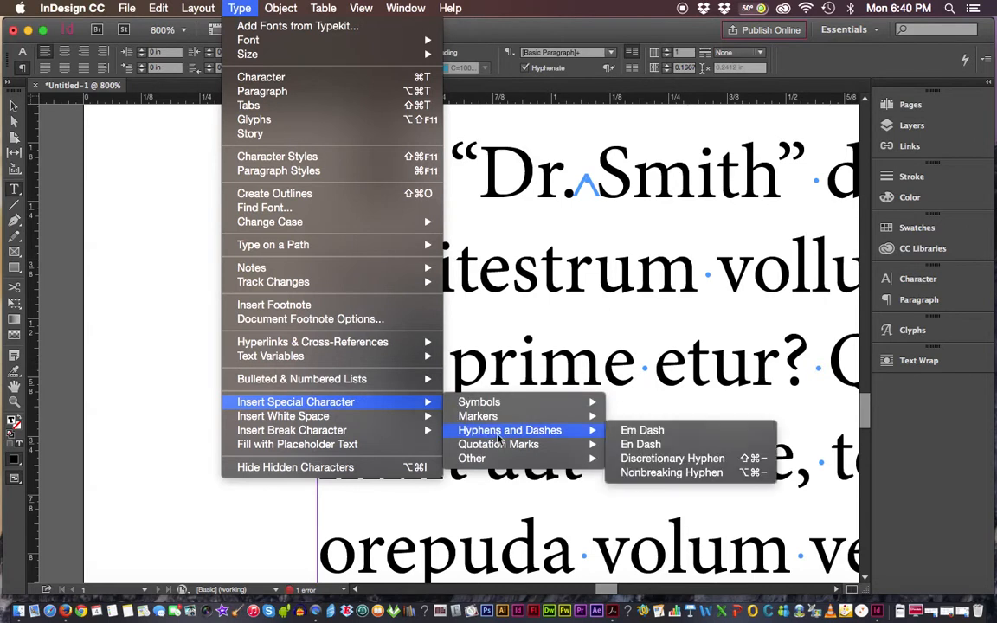
{"action": "mouse_move", "coordinate": [553, 444]}
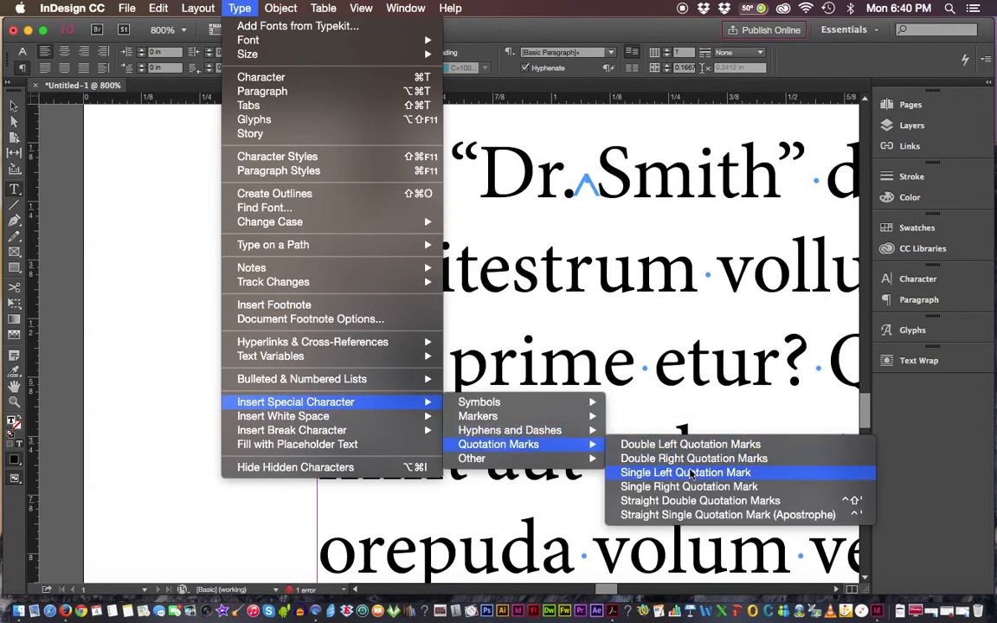
{"action": "left_click", "coordinate": [243, 517]}
{"action": "left_click", "coordinate": [423, 355]}
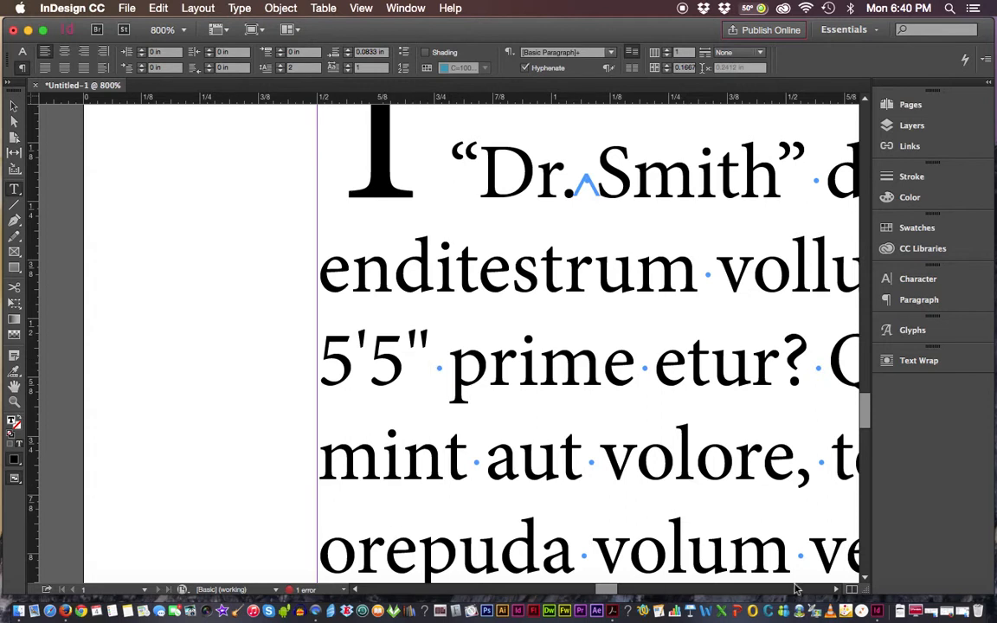
Replace the space between "aut" and "volore" with a hyphen.
{"action": "scroll", "coordinate": [836, 592], "scroll_direction": "right", "scroll_amount": 5}
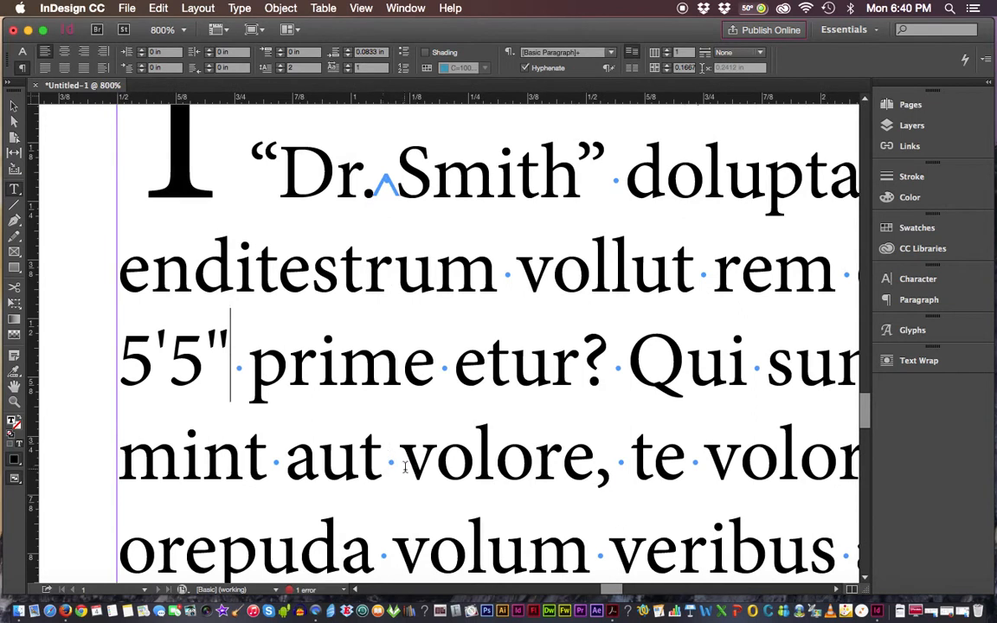
{"action": "left_click", "coordinate": [403, 462]}
{"action": "left_click_drag", "start_coordinate": [405, 461], "coordinate": [389, 461]}
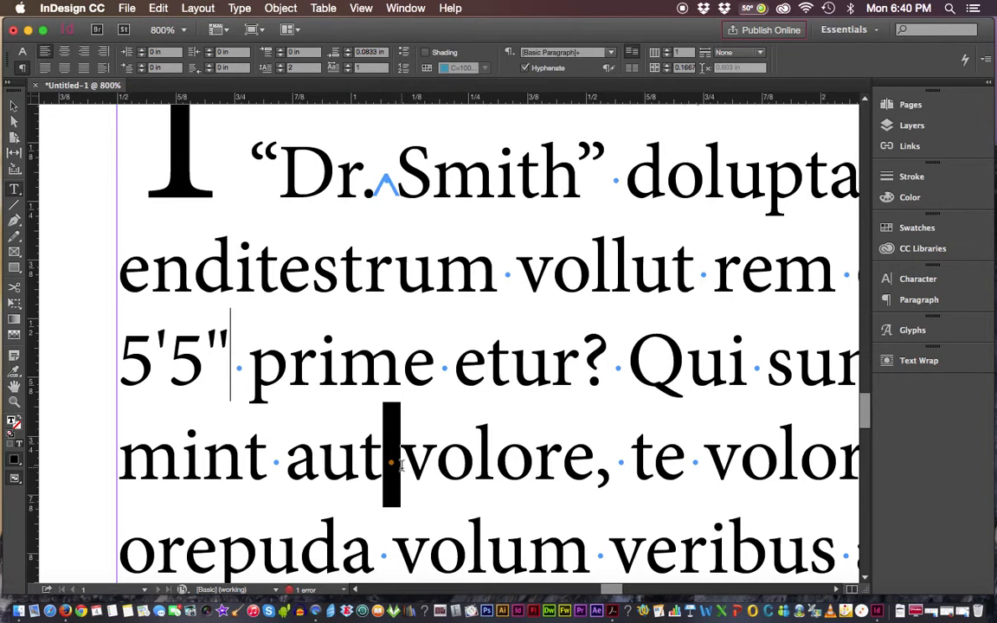
{"action": "type", "text": "-"}
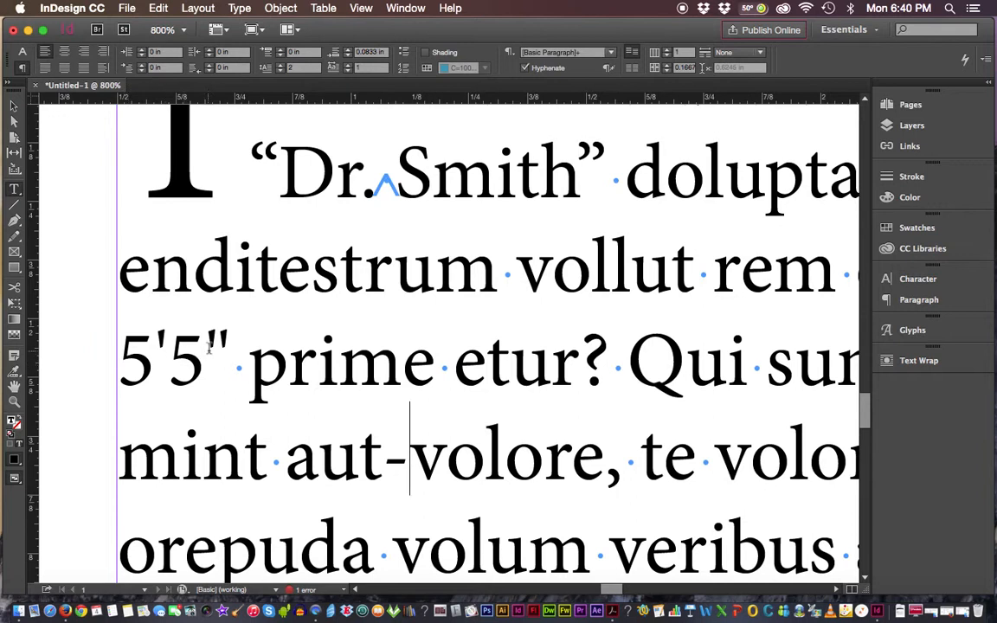
Insert the hyphenated number range 10-12 followed by a space before "etur?" in the line containing "prime".
{"action": "left_click", "coordinate": [644, 454]}
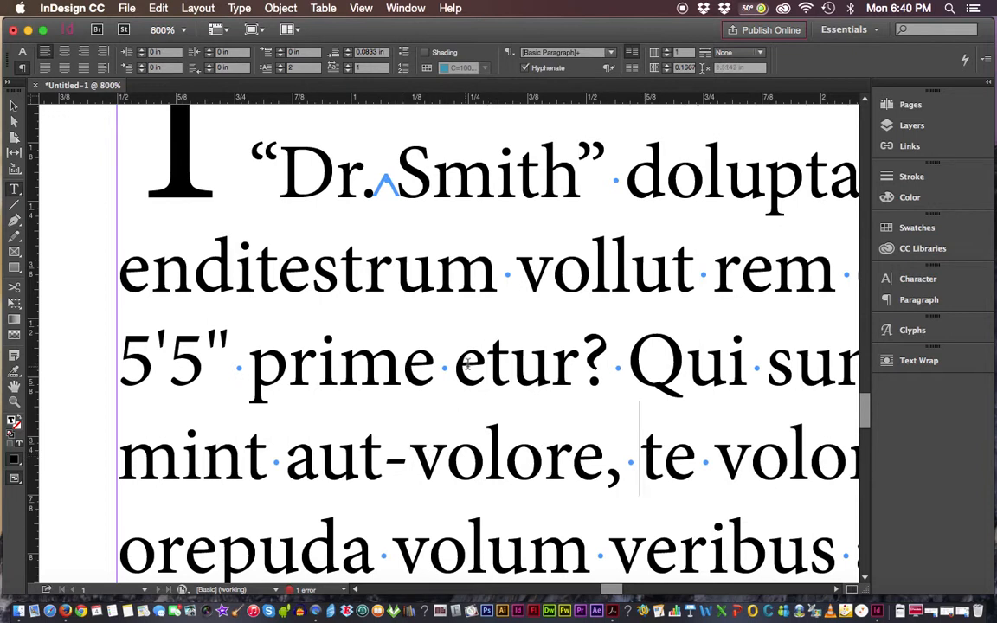
{"action": "left_click", "coordinate": [456, 364]}
{"action": "type", "text": "10"}
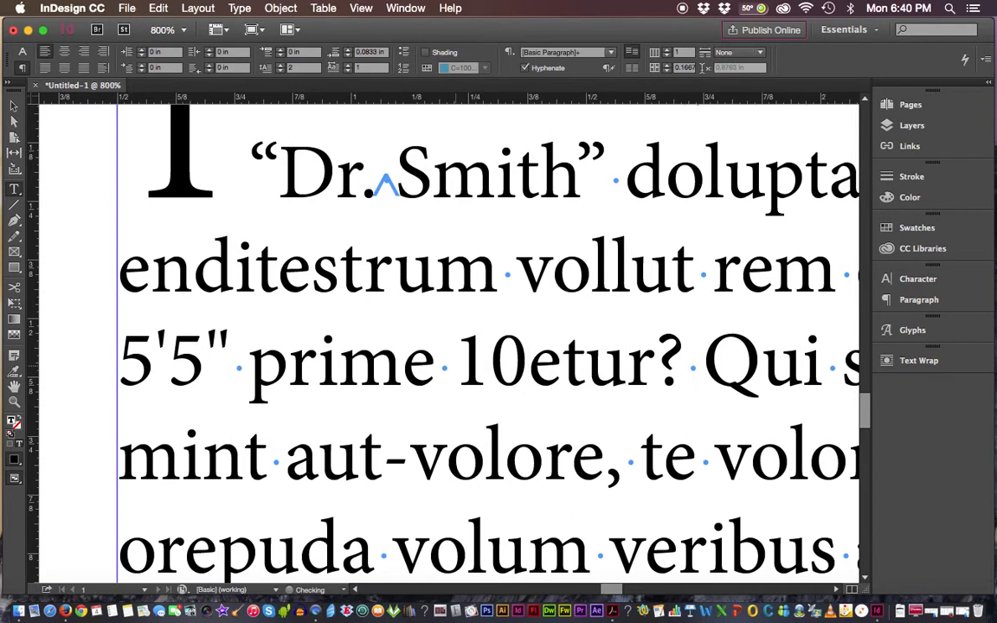
{"action": "type", "text": "-12"}
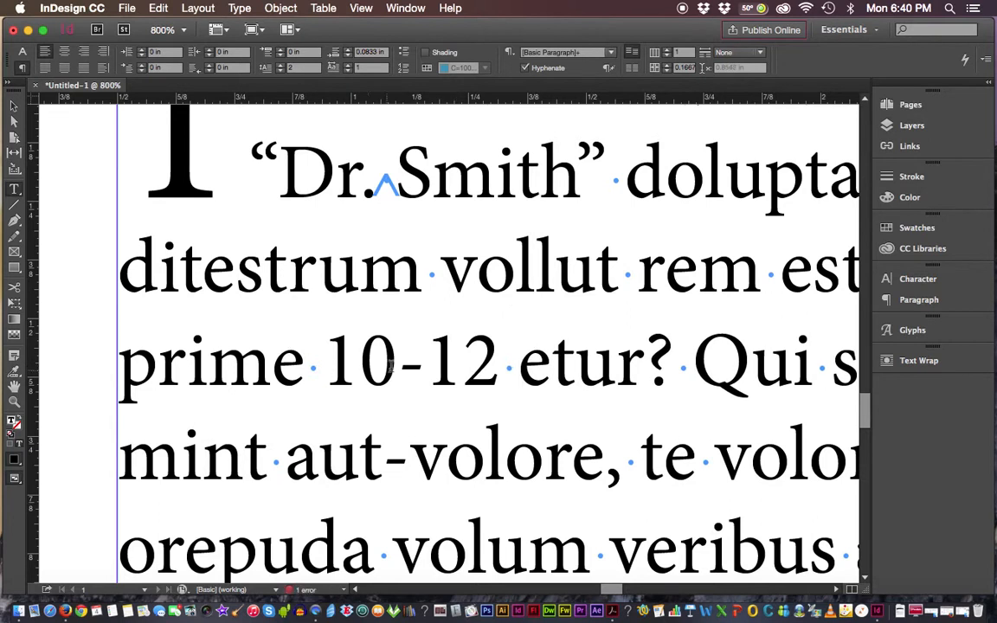
Examine the hyphen in the 10-12 range and the space between "ditestrum" and "vollut".
{"action": "double_click", "coordinate": [404, 368]}
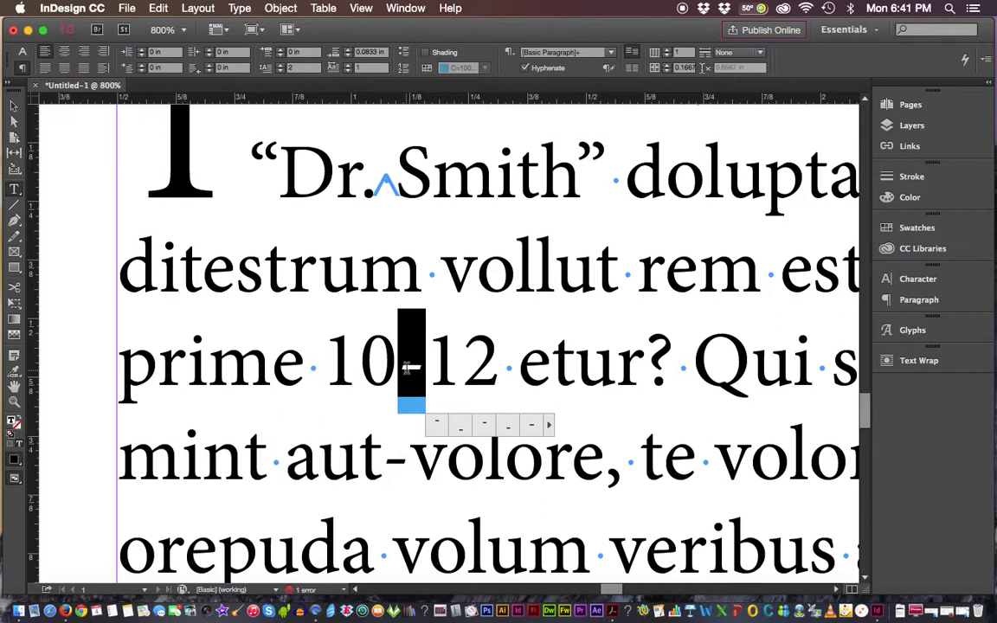
{"action": "left_click", "coordinate": [510, 423]}
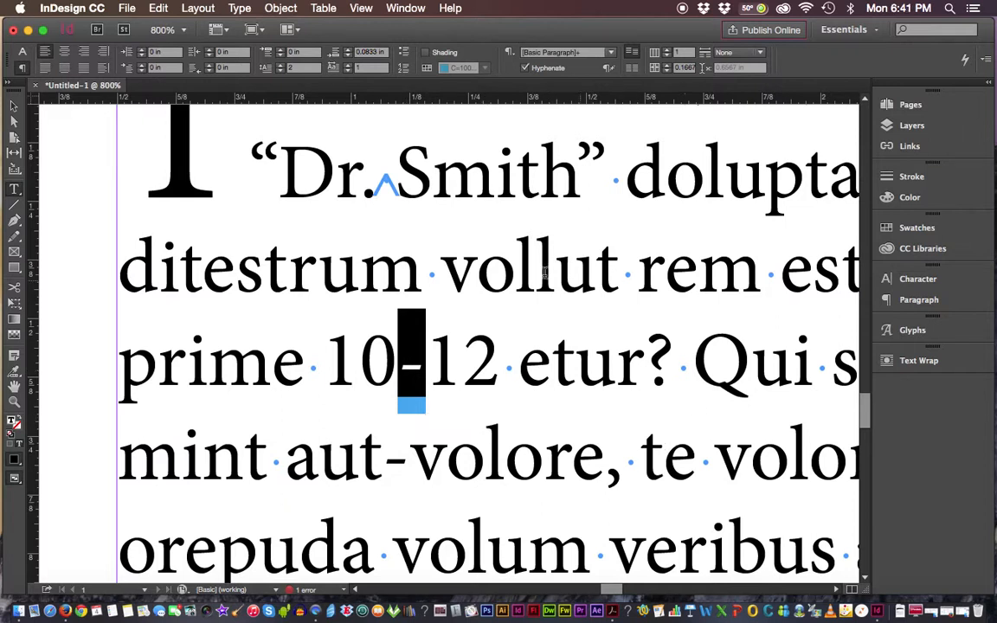
{"action": "left_click", "coordinate": [441, 268]}
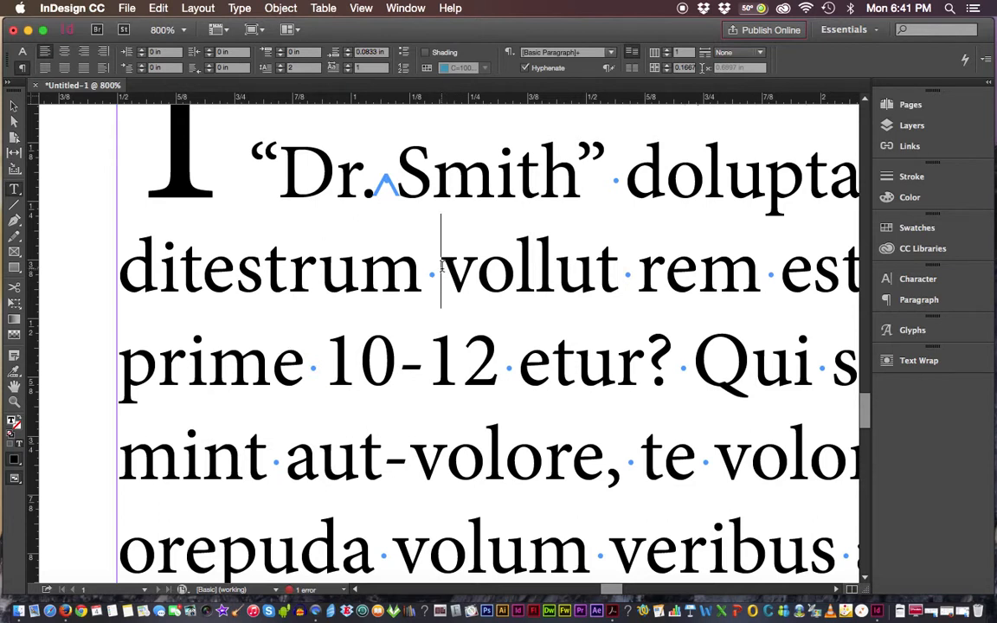
{"action": "left_click_drag", "start_coordinate": [442, 268], "coordinate": [427, 268]}
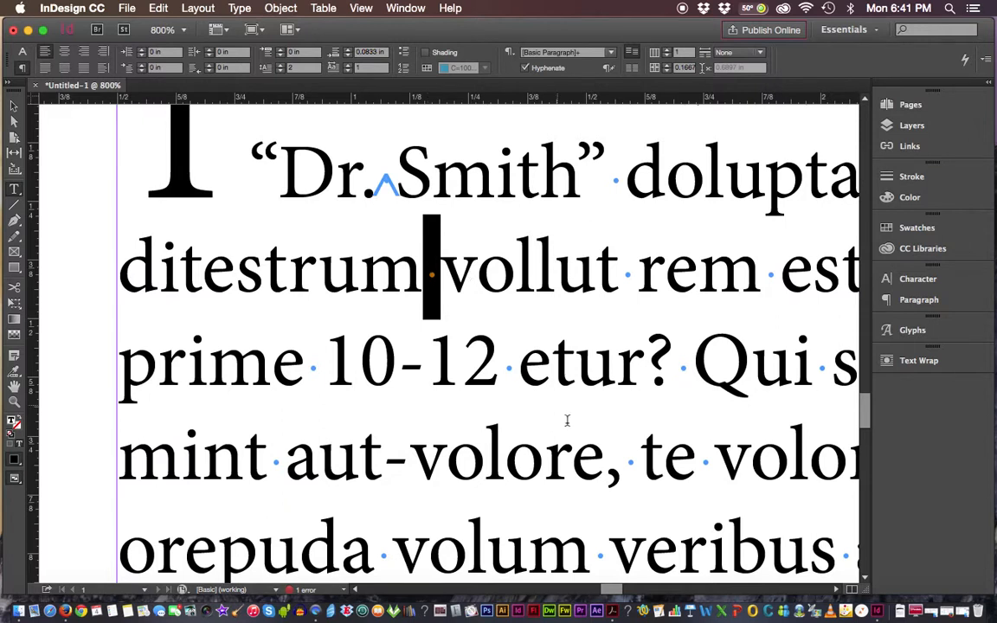
Replace the comma and space between "volore" and "te" with three hyphens, and add a second hyphen between 10 and 12.
{"action": "left_click_drag", "start_coordinate": [604, 474], "coordinate": [618, 471]}
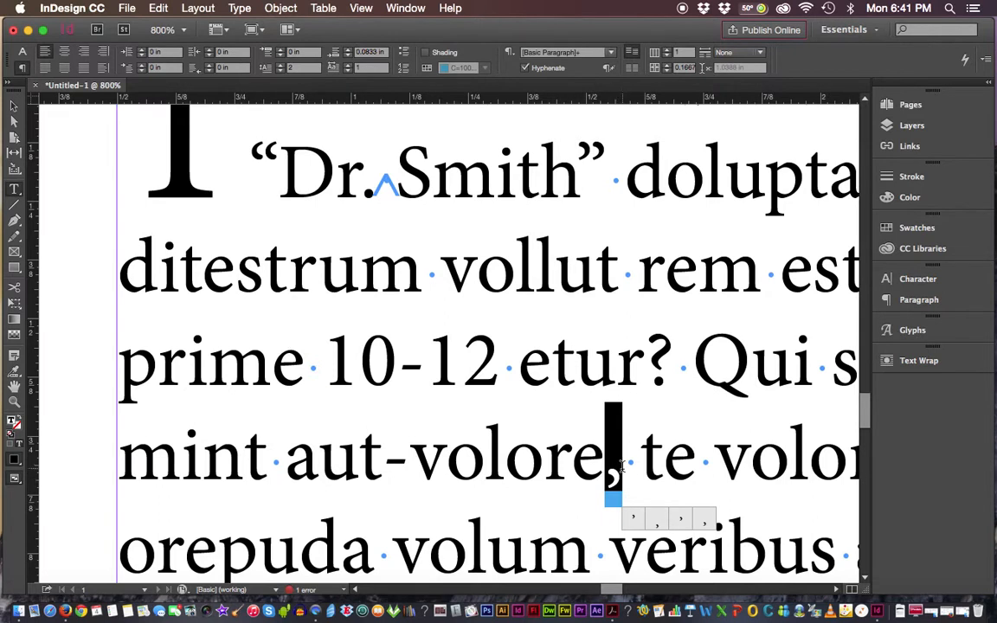
{"action": "key", "text": "shift+Right"}
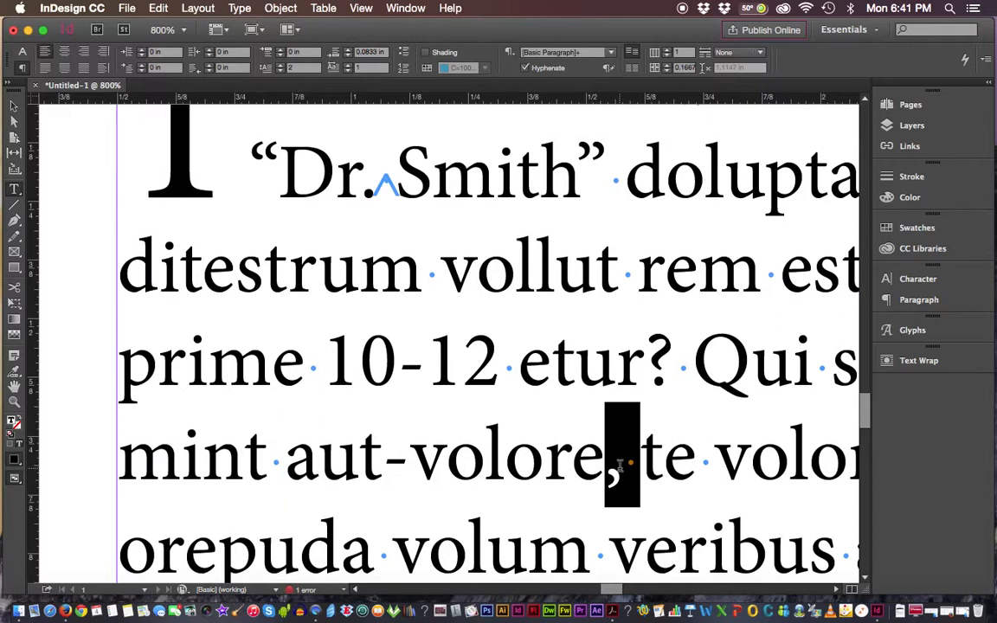
{"action": "type", "text": "-"}
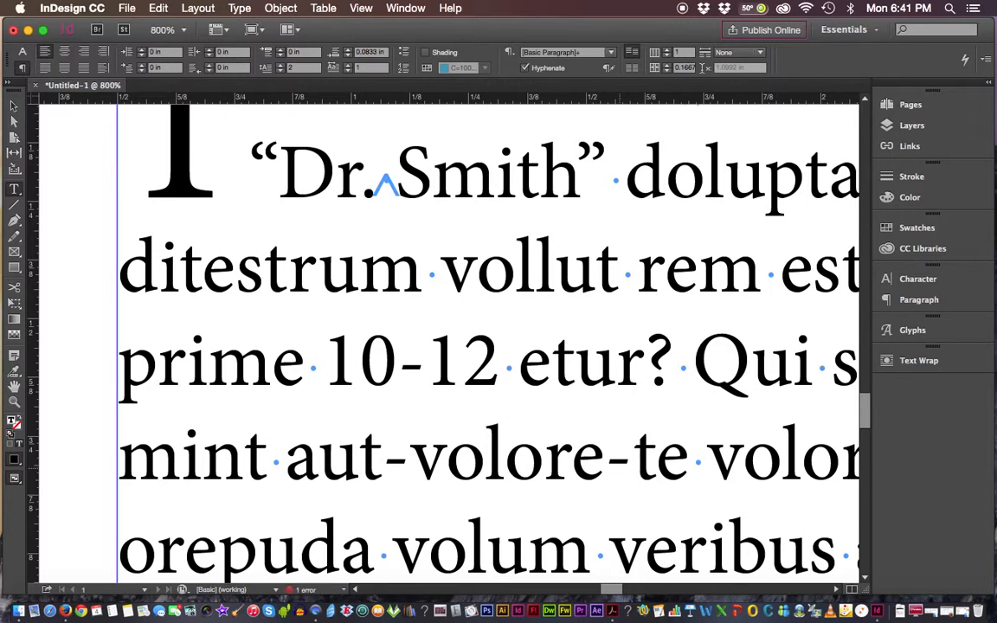
{"action": "type", "text": "--"}
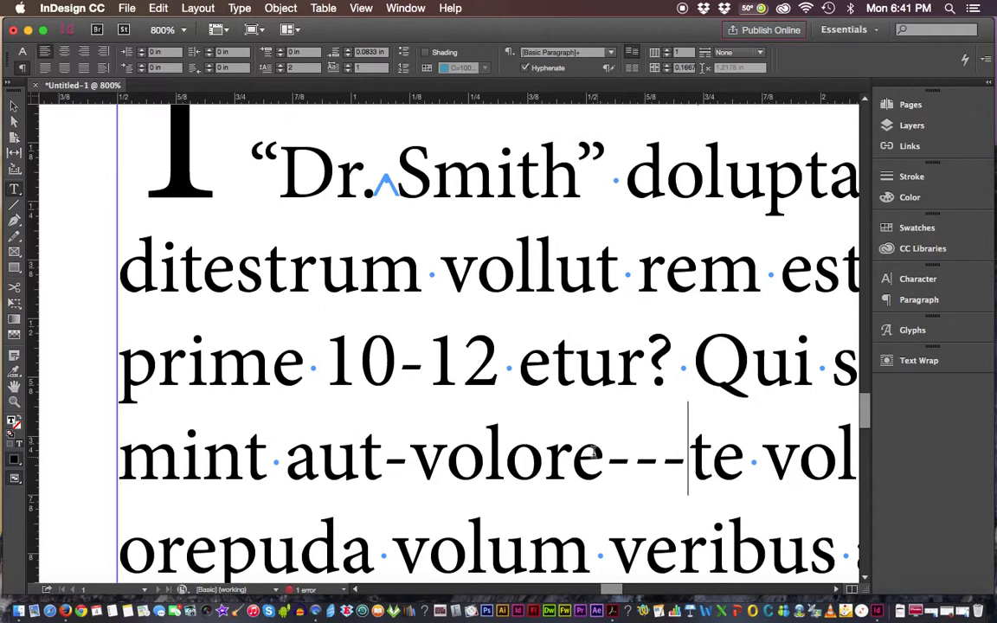
{"action": "left_click", "coordinate": [427, 366]}
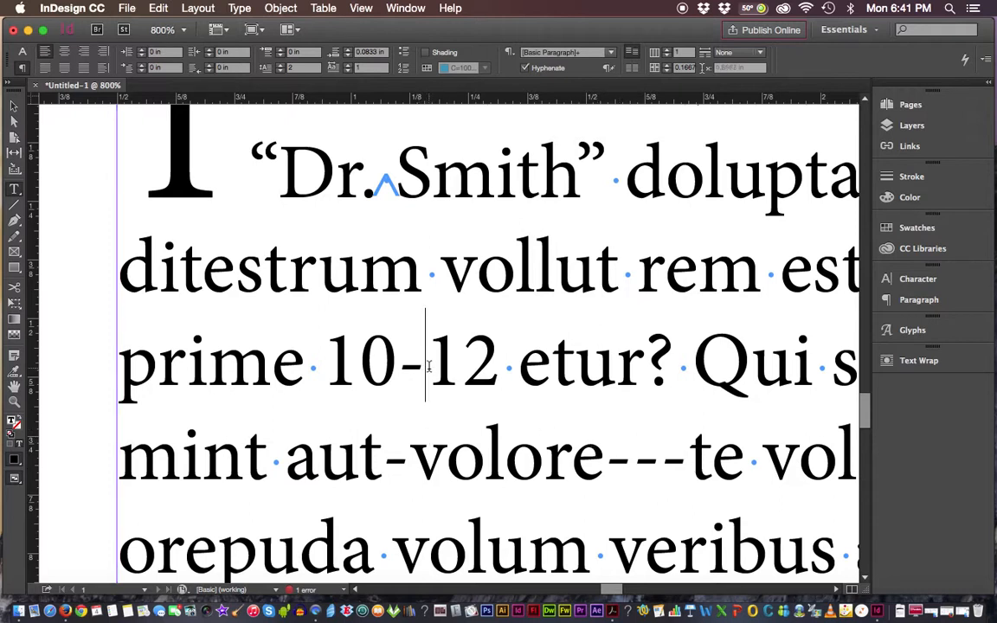
{"action": "type", "text": "-"}
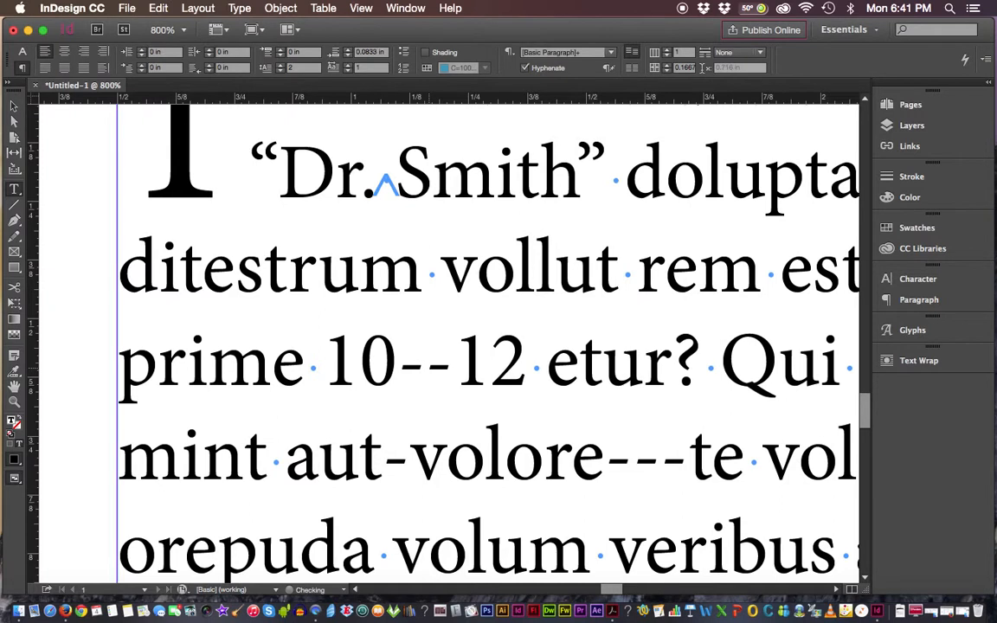
Replace the double hyphen between 10 and 12 with an En Dash special character.
{"action": "double_click", "coordinate": [611, 459]}
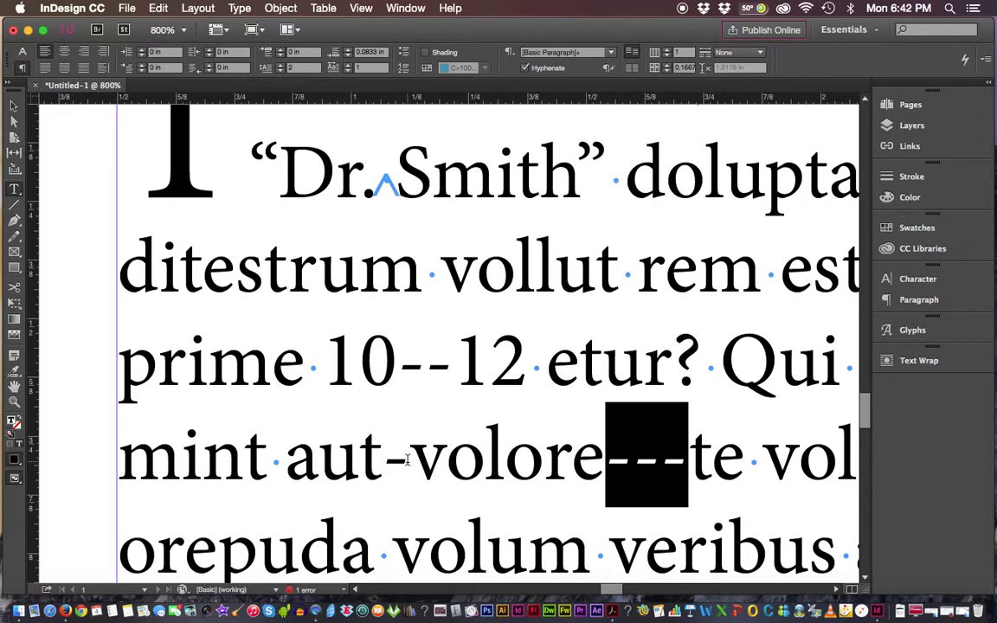
{"action": "left_click", "coordinate": [454, 367]}
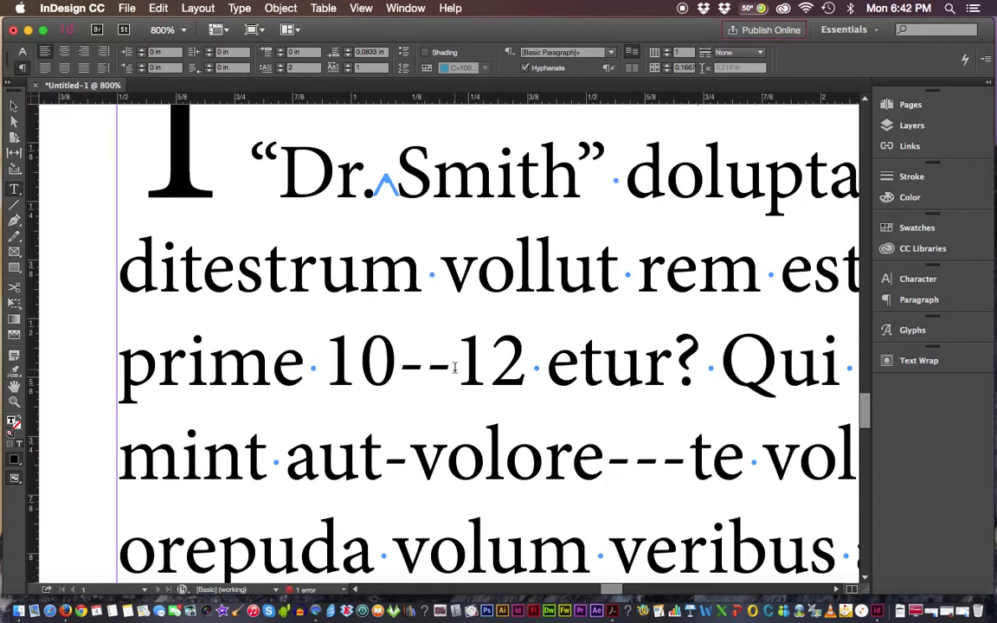
{"action": "double_click", "coordinate": [434, 368]}
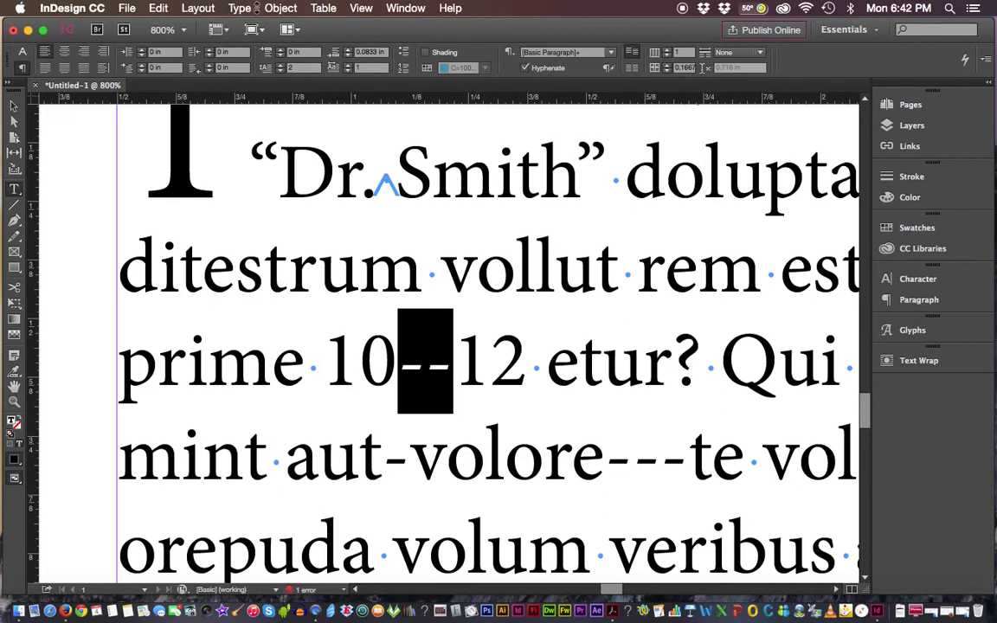
{"action": "left_click", "coordinate": [240, 9]}
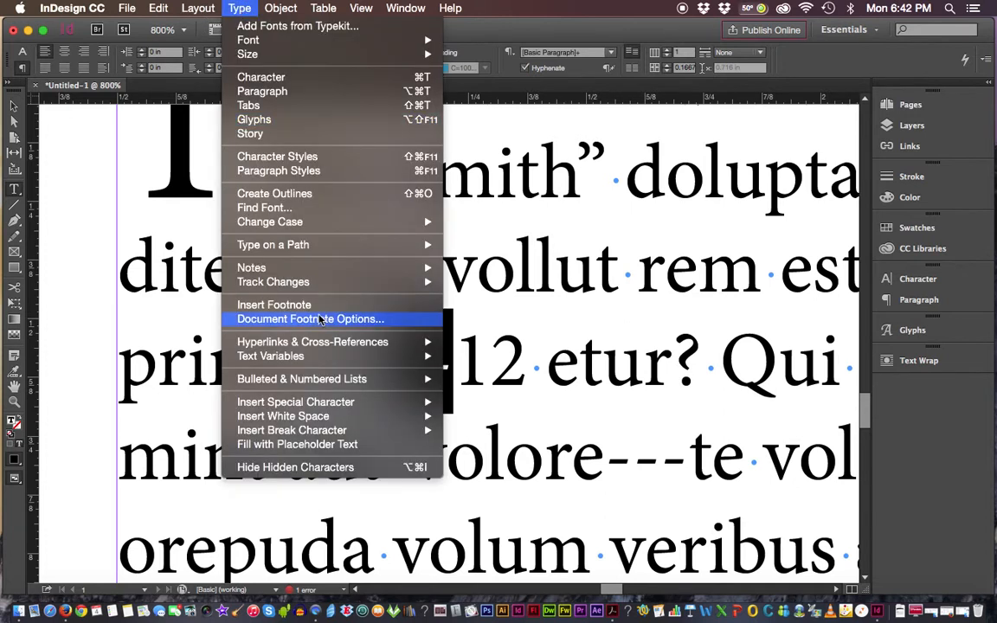
{"action": "mouse_move", "coordinate": [325, 400]}
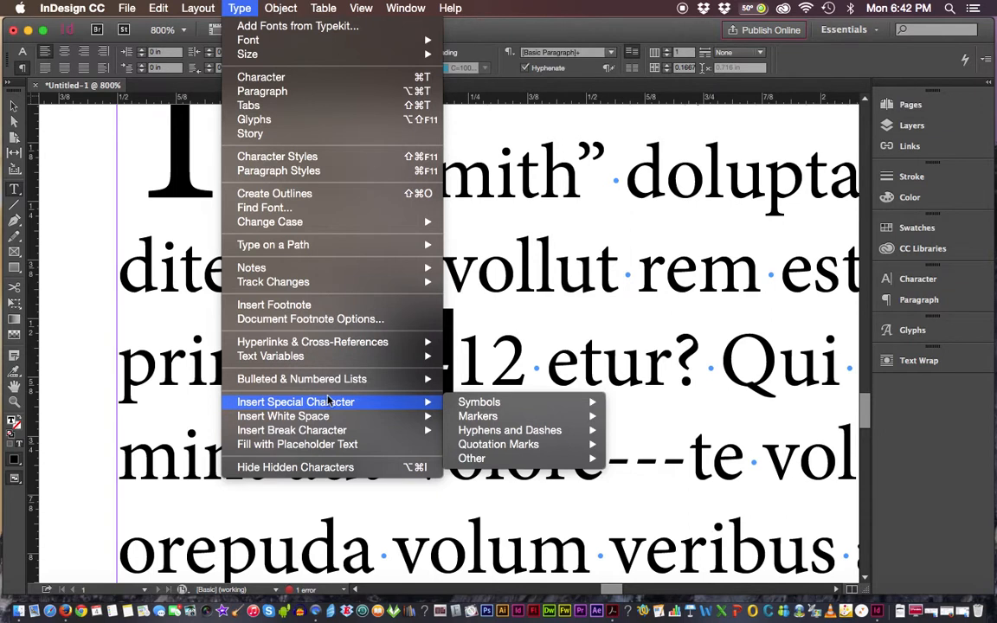
{"action": "mouse_move", "coordinate": [498, 435]}
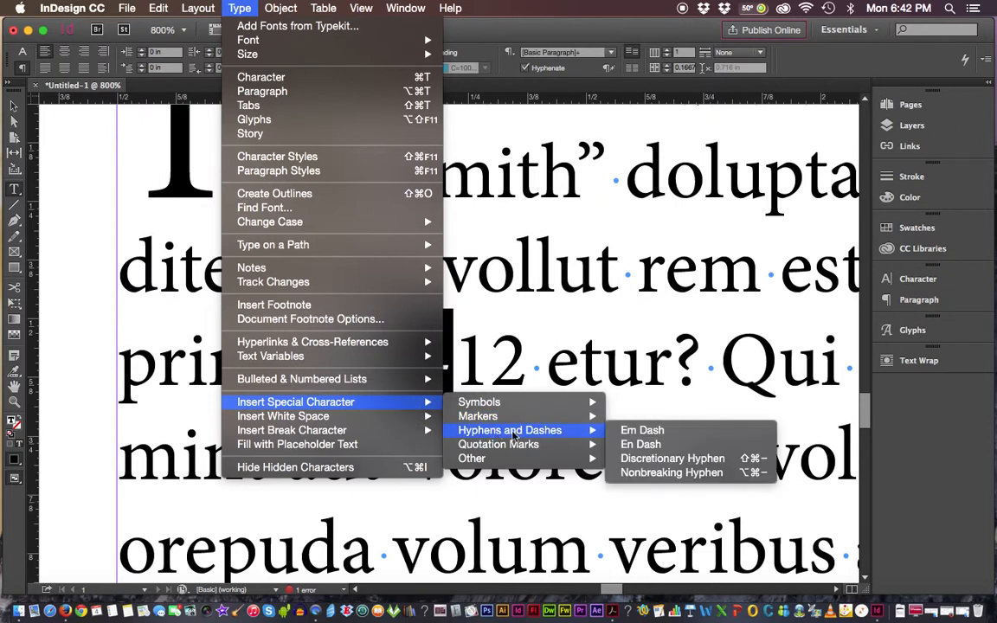
{"action": "left_click", "coordinate": [640, 444]}
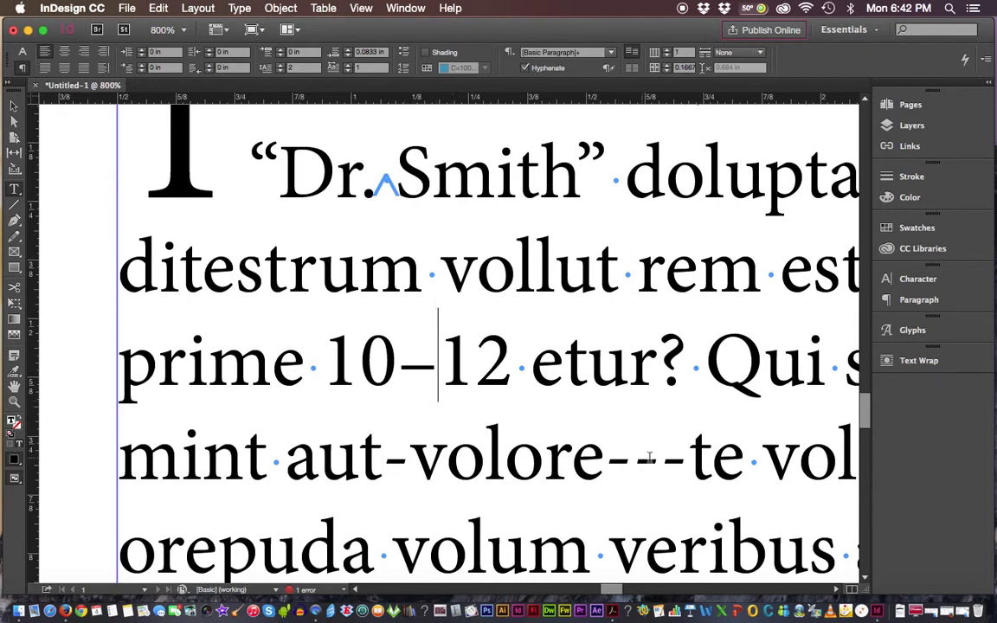
Replace the three hyphens between "volore" and "te" with an Em Dash special character.
{"action": "left_click_drag", "start_coordinate": [688, 459], "coordinate": [605, 458]}
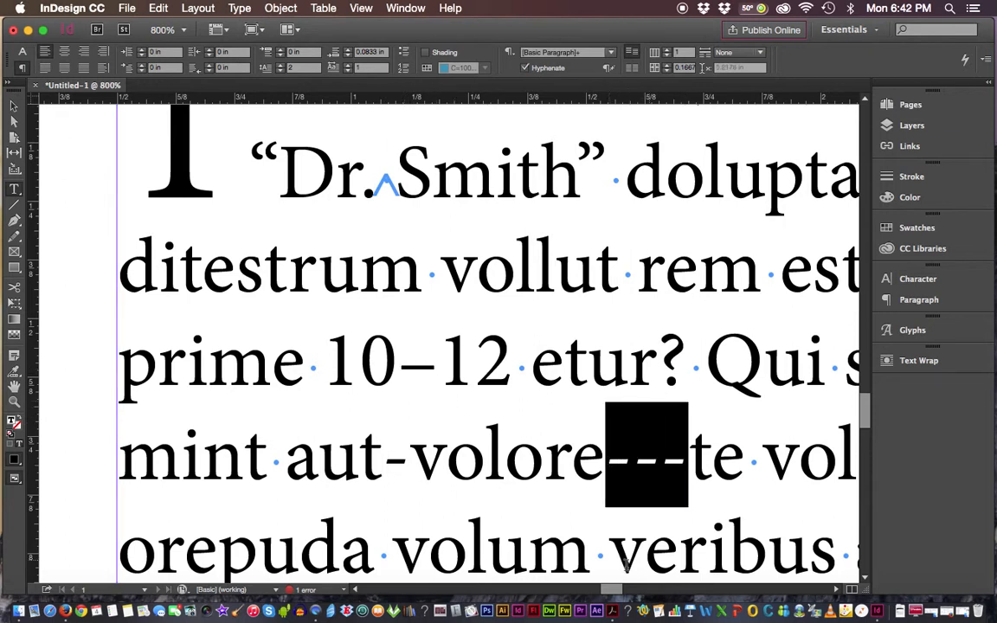
{"action": "scroll", "coordinate": [749, 532], "scroll_direction": "right", "scroll_amount": 3}
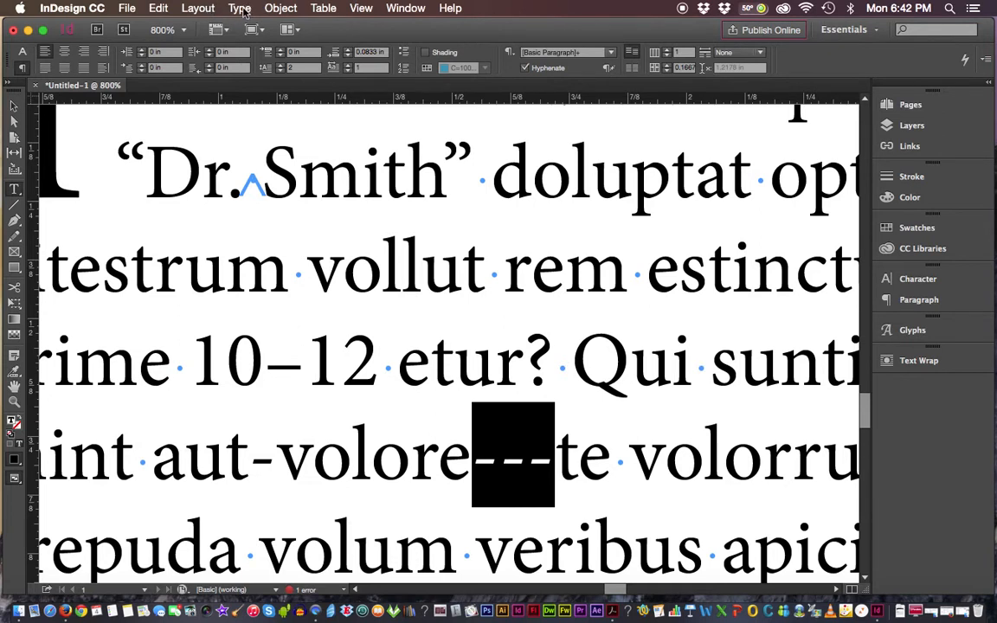
{"action": "left_click", "coordinate": [241, 8]}
{"action": "mouse_move", "coordinate": [292, 416]}
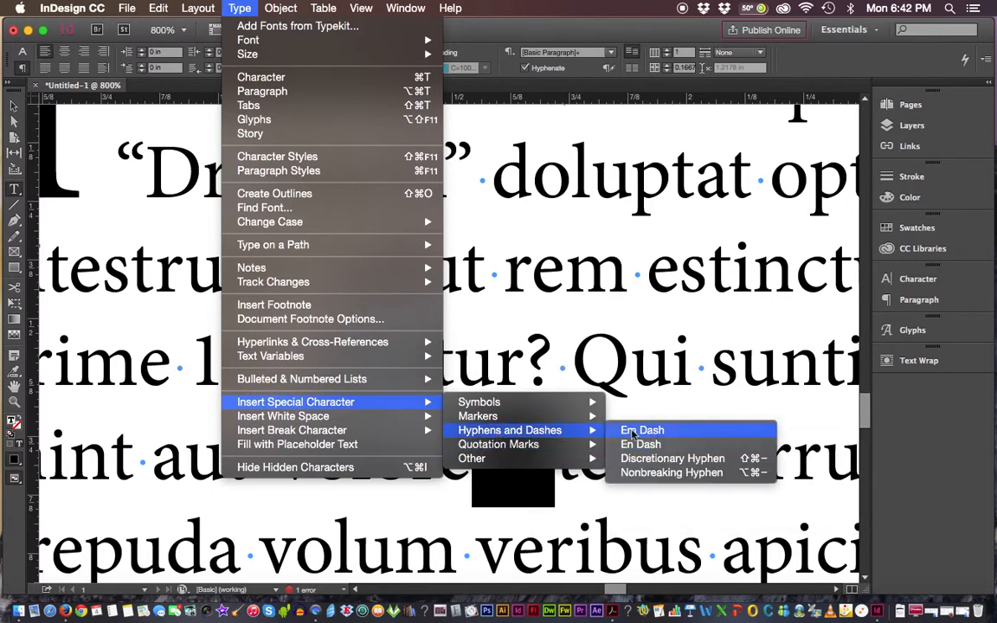
{"action": "left_click", "coordinate": [635, 431]}
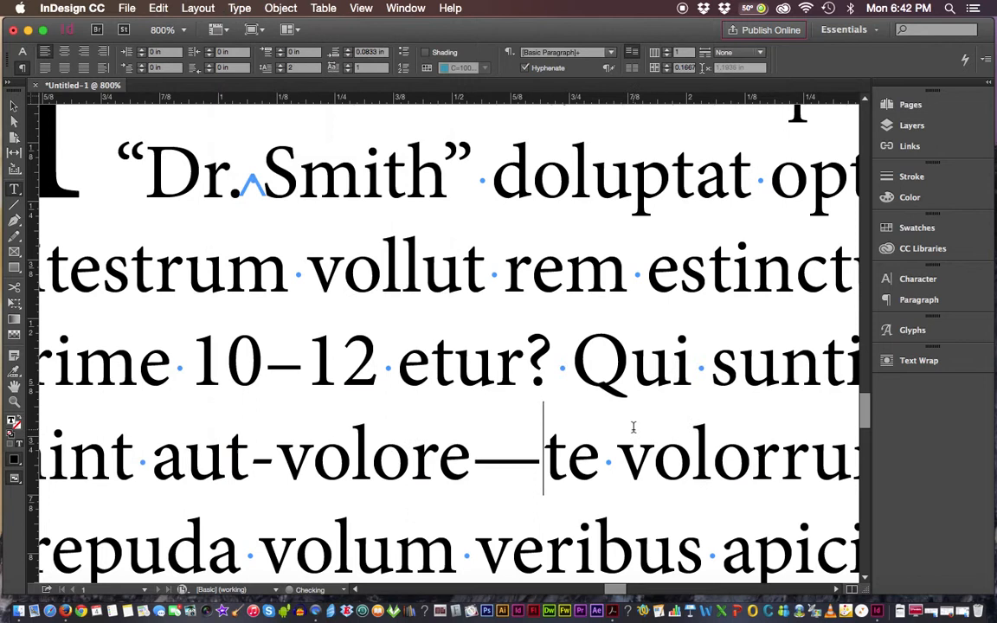
Add a space before and after the em dash between "volore" and "te".
{"action": "key", "text": "Left"}
{"action": "left_click", "coordinate": [474, 466]}
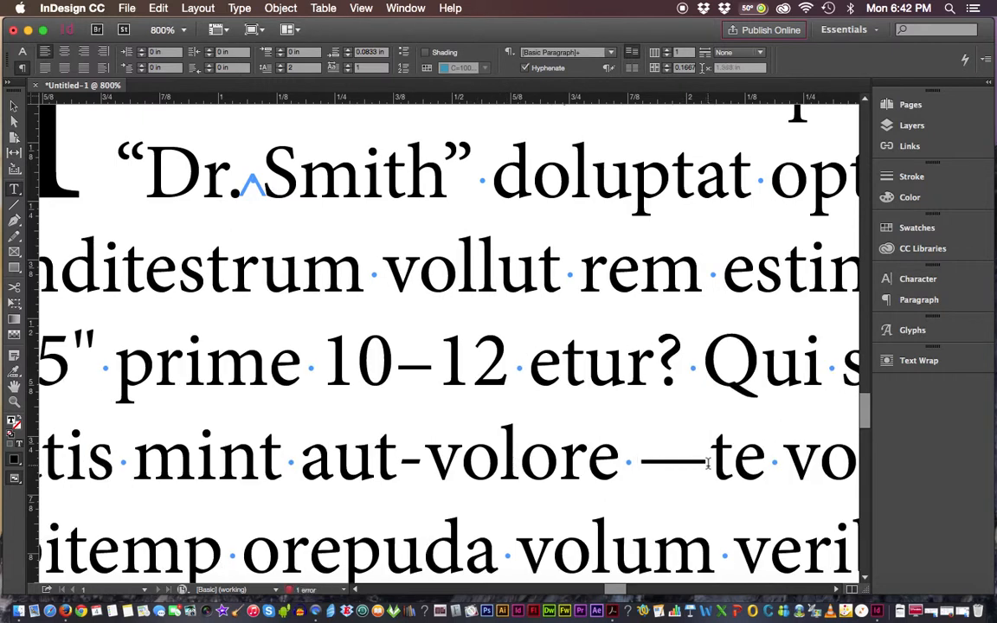
{"action": "left_click", "coordinate": [707, 464]}
{"action": "double_click", "coordinate": [636, 464]}
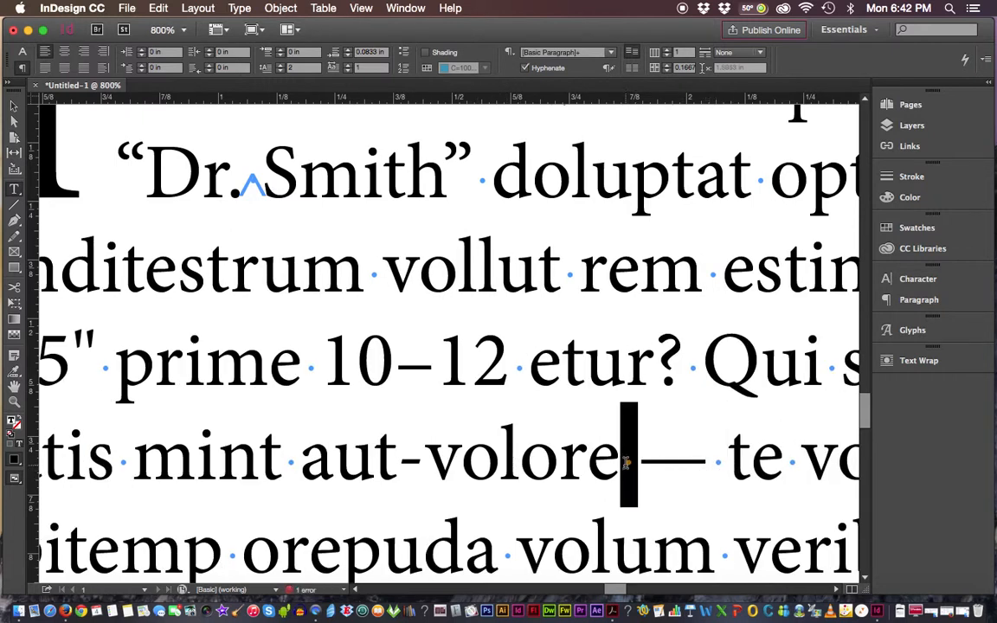
{"action": "double_click", "coordinate": [715, 465]}
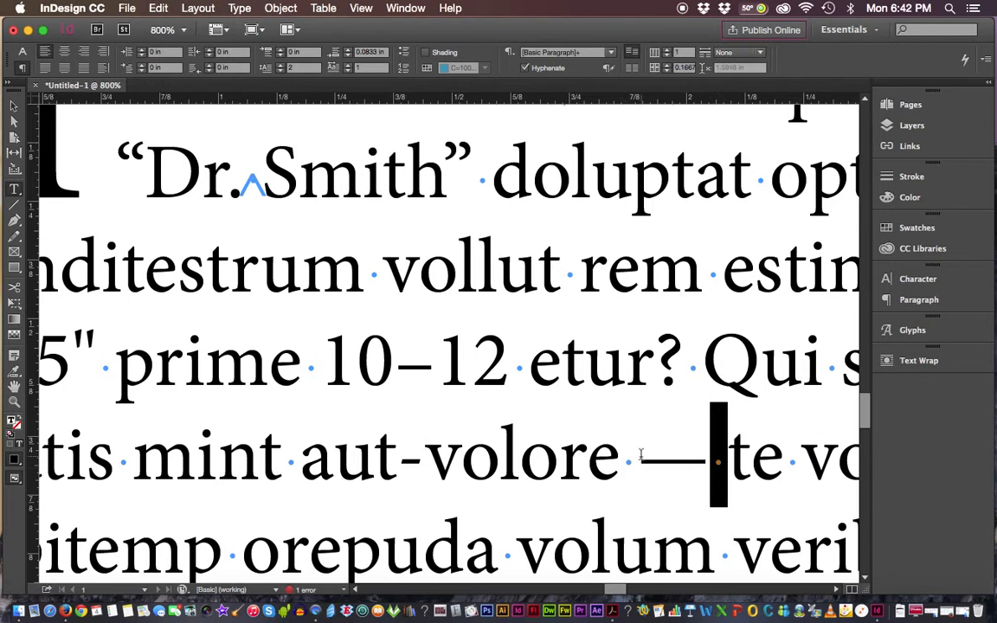
{"action": "left_click", "coordinate": [671, 456]}
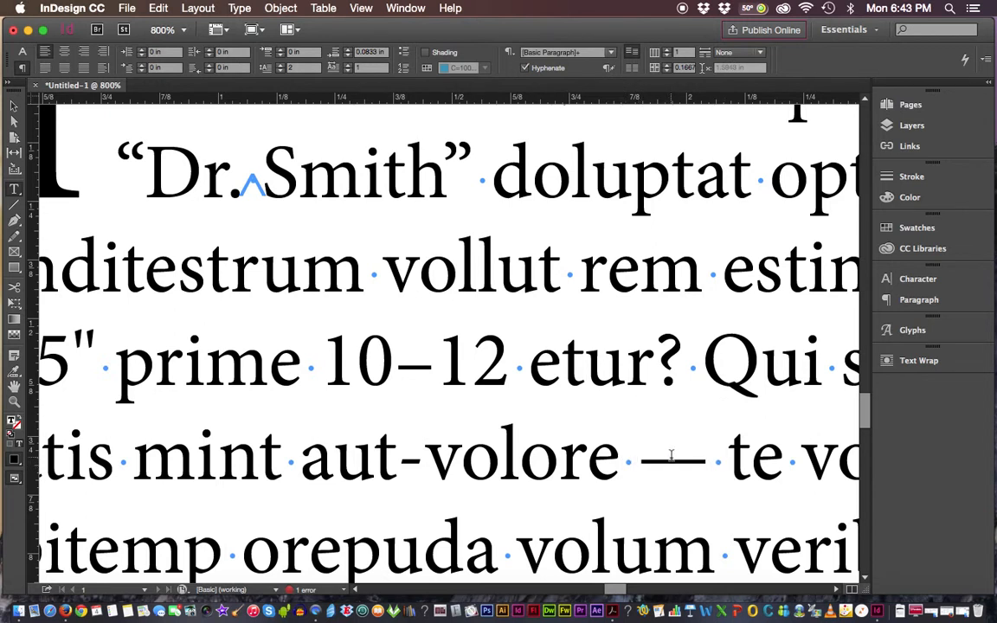
Remove the spaces on both sides of the em dash between "volore" and "te".
{"action": "key", "text": "BackSpace"}
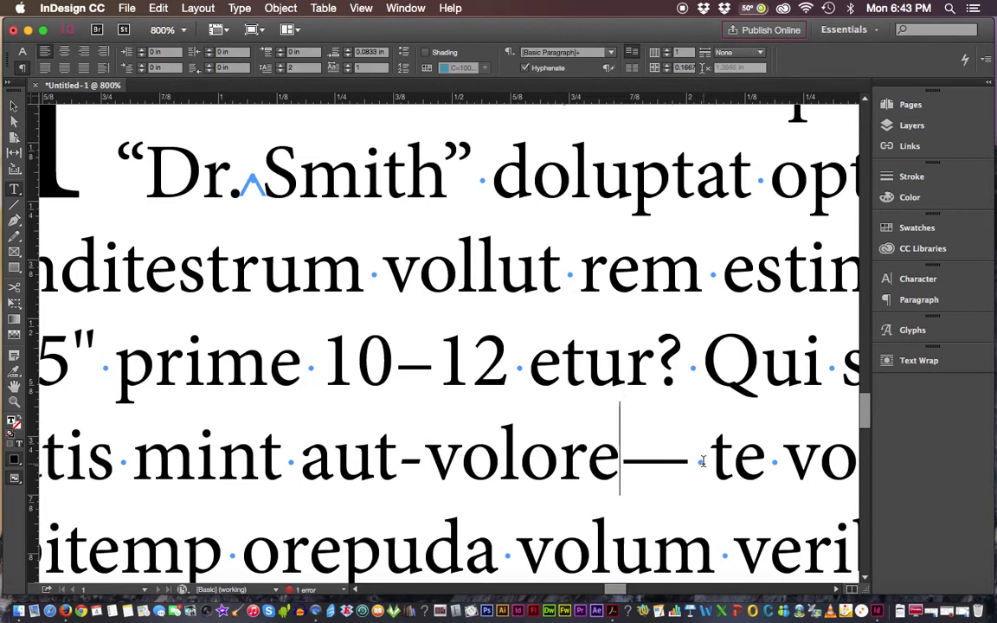
{"action": "left_click", "coordinate": [722, 459]}
{"action": "key", "text": "BackSpace"}
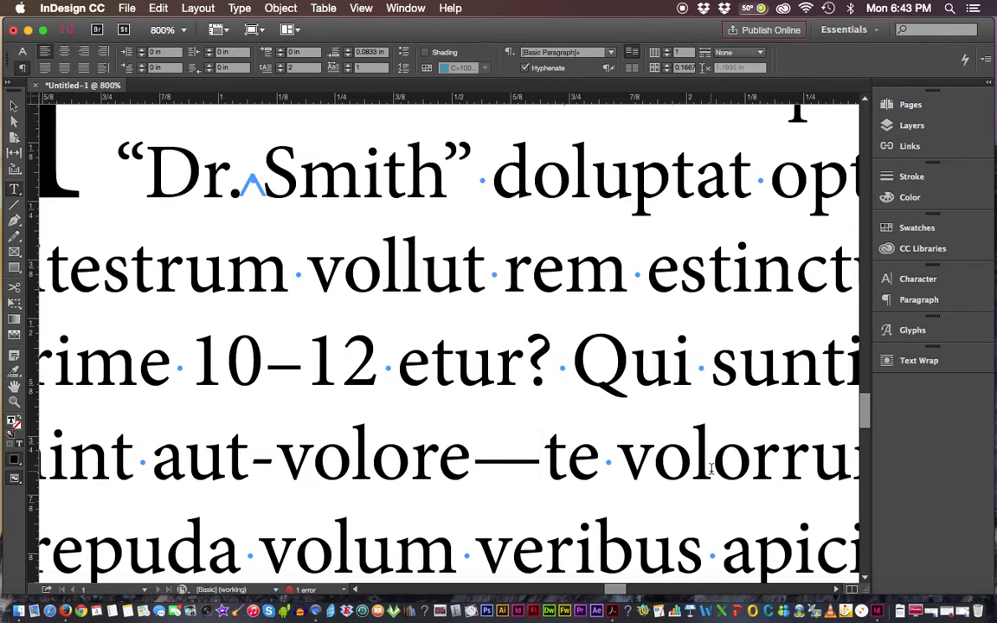
{"action": "left_click", "coordinate": [473, 460]}
Replace the ordinary space between "etur?" and "Qui" with an Em Space.
{"action": "double_click", "coordinate": [572, 366]}
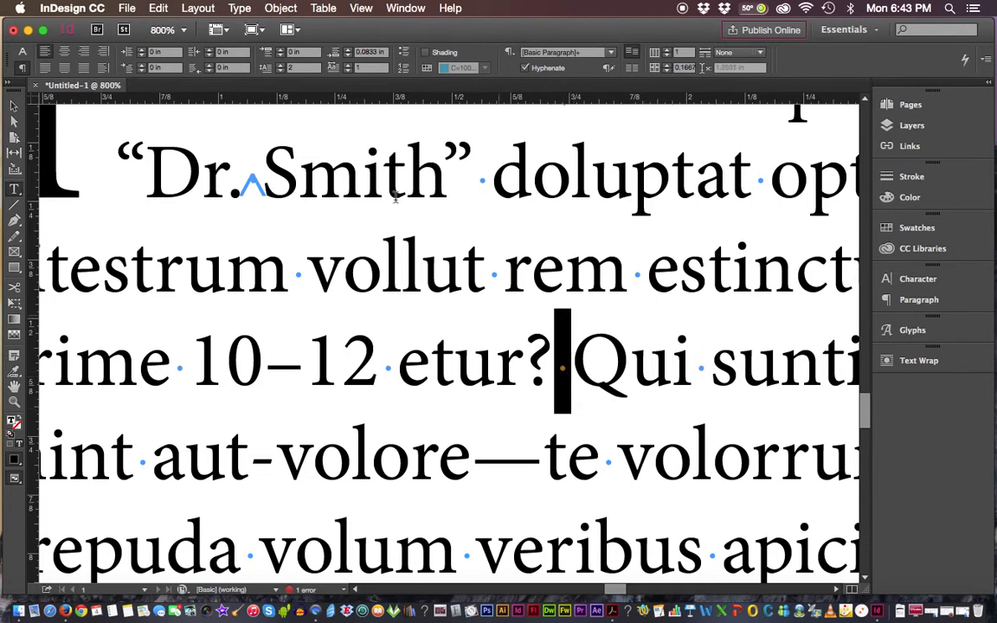
{"action": "left_click", "coordinate": [240, 9]}
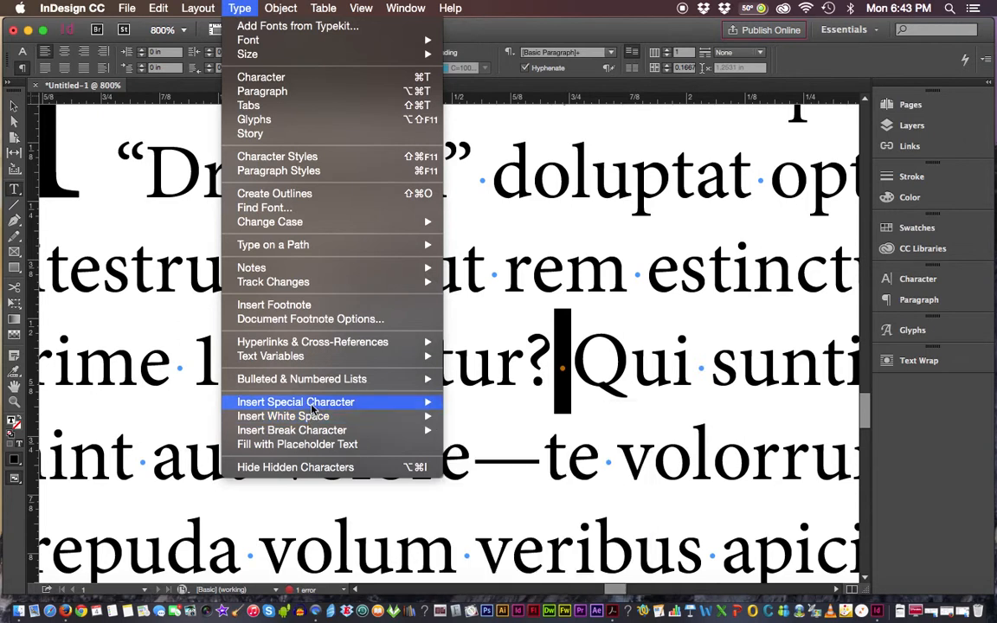
{"action": "mouse_move", "coordinate": [314, 419]}
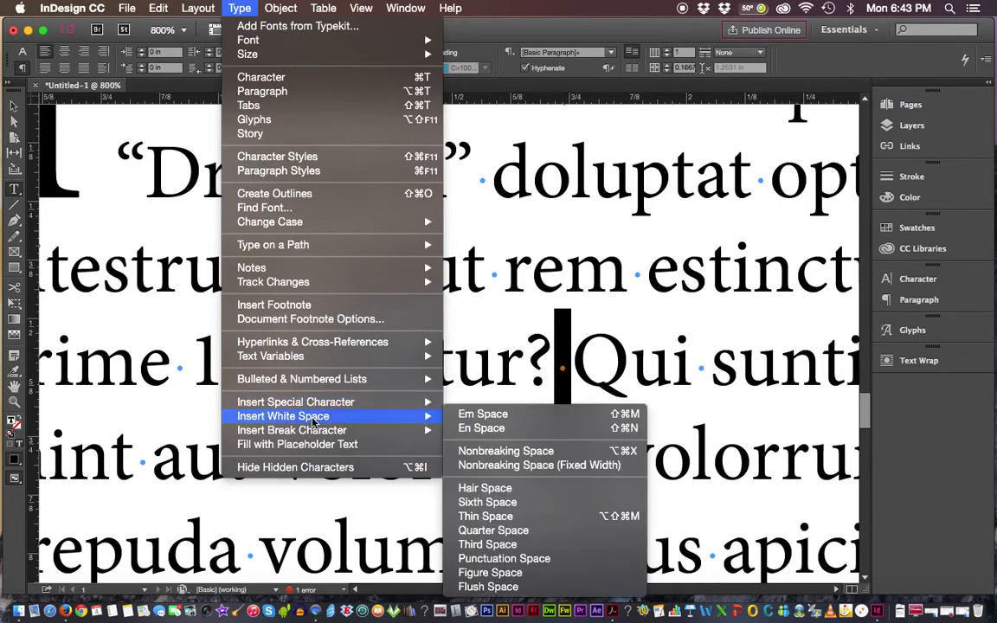
{"action": "left_click", "coordinate": [484, 416]}
{"action": "left_click_drag", "start_coordinate": [573, 343], "coordinate": [636, 355]}
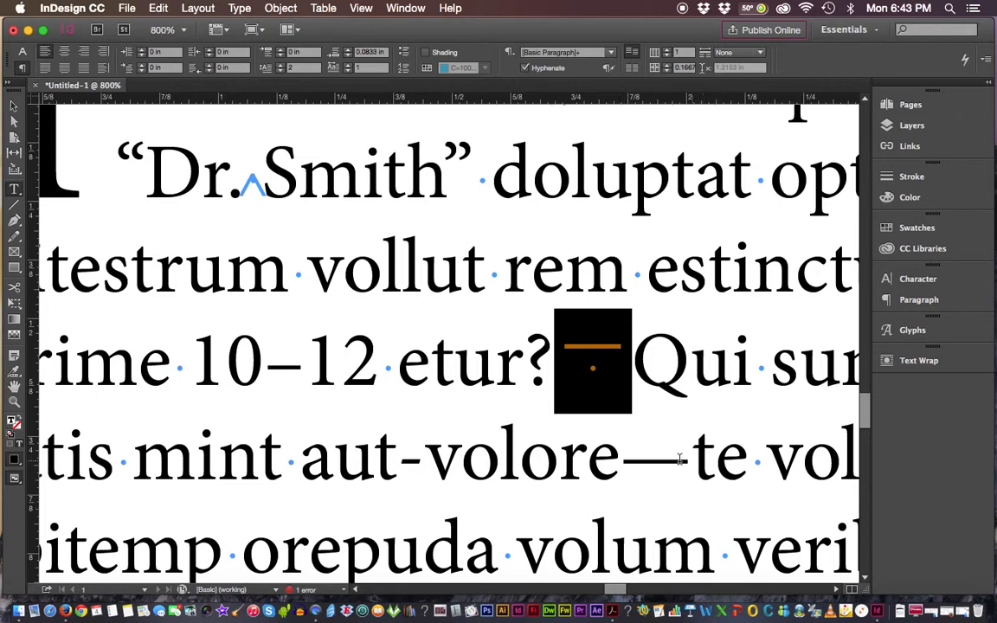
Deselect the white space before "Qui" and hide the hidden characters.
{"action": "left_click", "coordinate": [613, 368]}
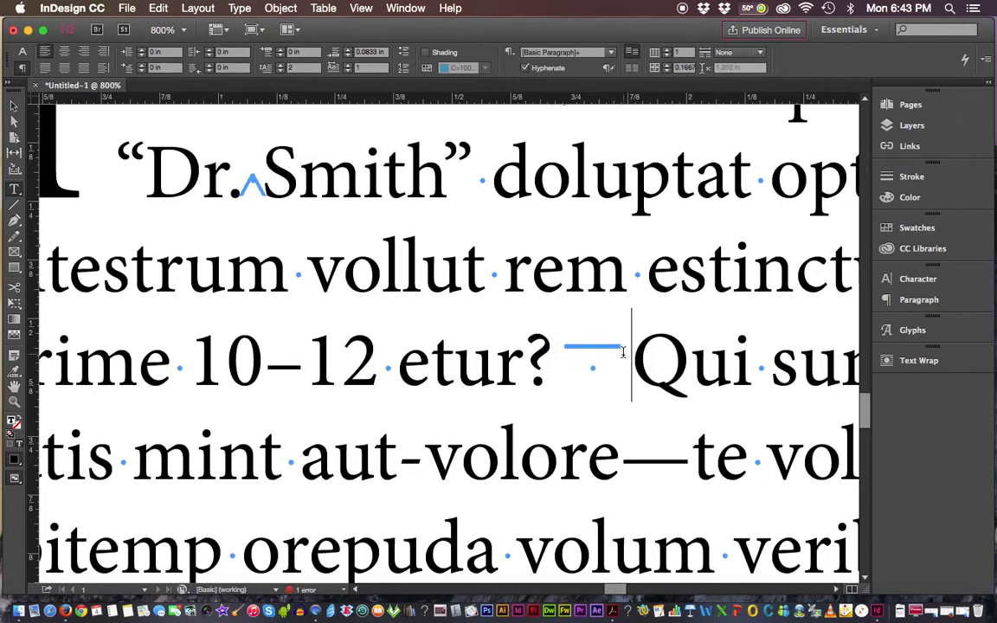
{"action": "left_click_drag", "start_coordinate": [624, 355], "coordinate": [582, 347]}
{"action": "left_click", "coordinate": [629, 368]}
{"action": "left_click", "coordinate": [239, 8]}
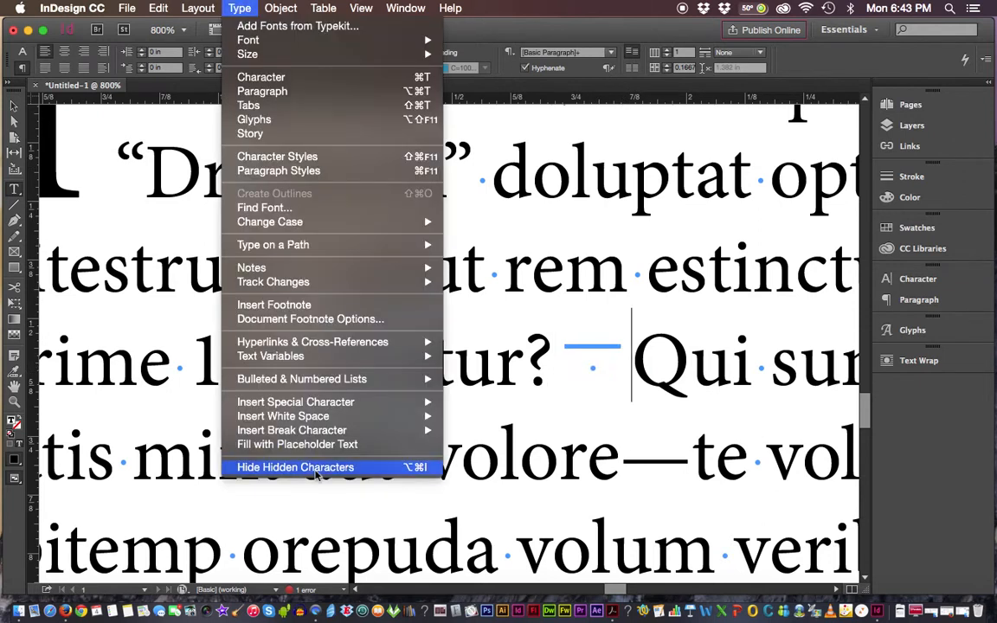
{"action": "left_click", "coordinate": [287, 426]}
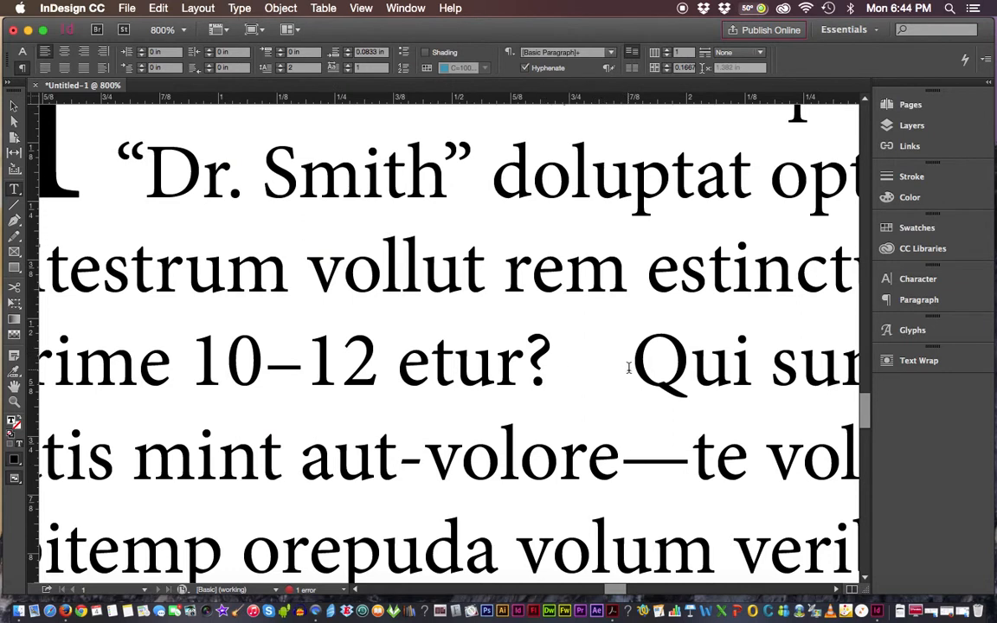
Replace the em space between "etur?" and "Qui" with an En Space.
{"action": "double_click", "coordinate": [598, 365]}
{"action": "left_click", "coordinate": [233, 8]}
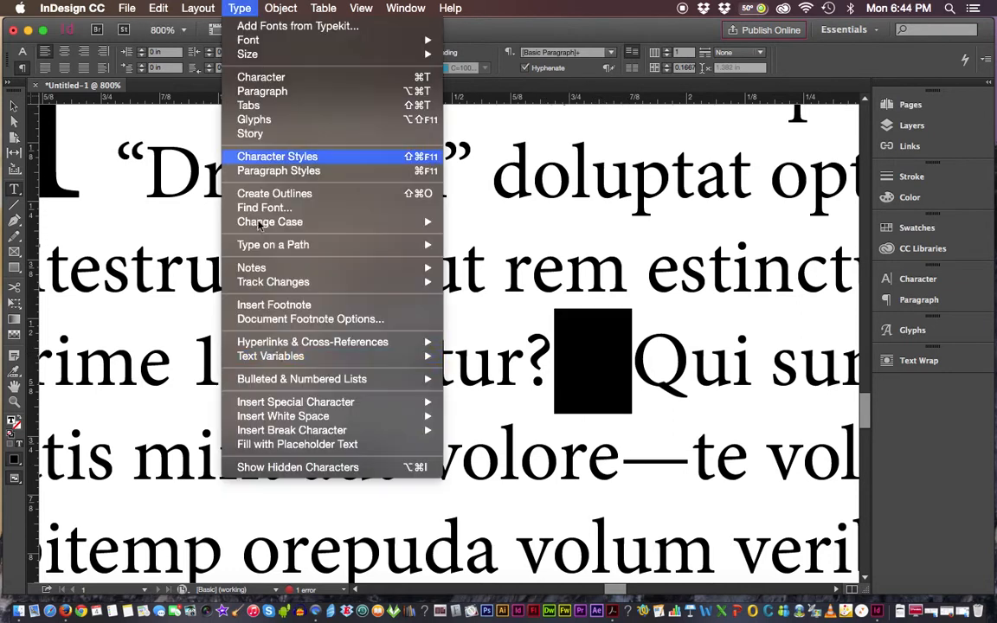
{"action": "mouse_move", "coordinate": [286, 416]}
{"action": "left_click", "coordinate": [483, 427]}
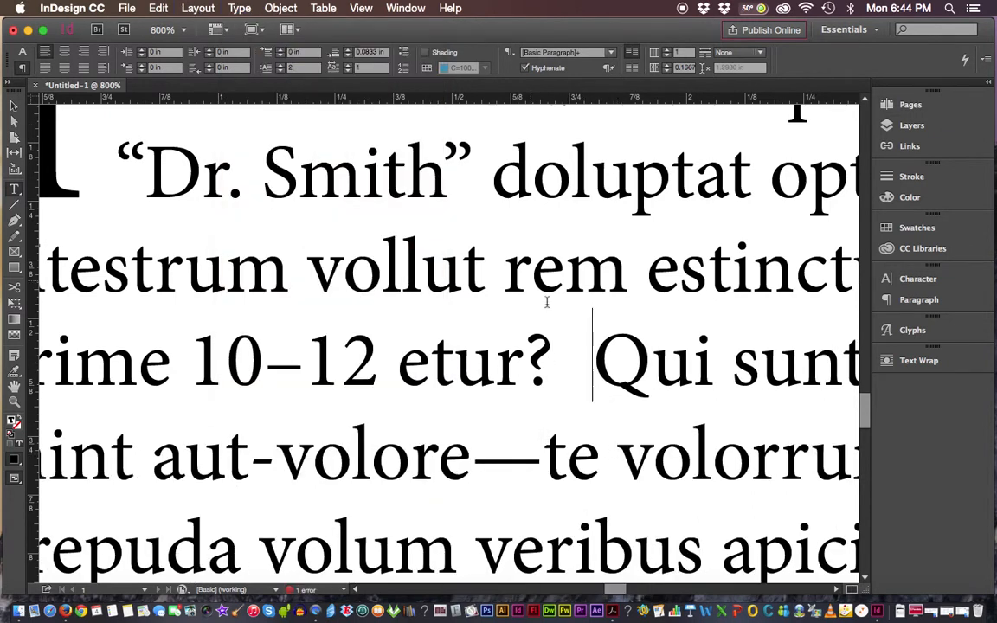
Replace the en space between "etur?" and "Qui" with a Hair Space.
{"action": "key", "text": "shift+Left"}
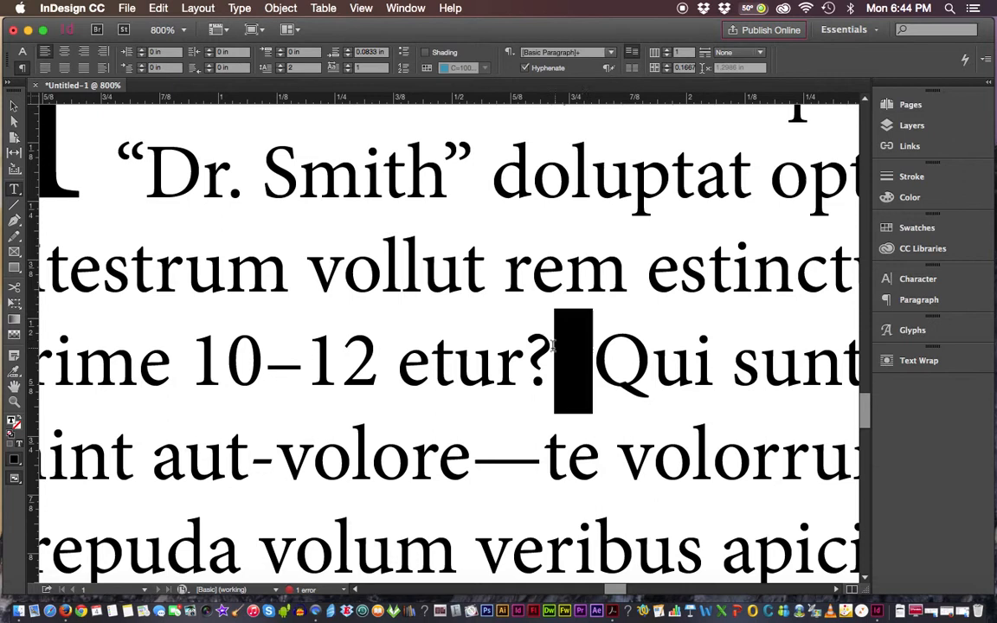
{"action": "left_click", "coordinate": [223, 10]}
{"action": "mouse_move", "coordinate": [341, 349]}
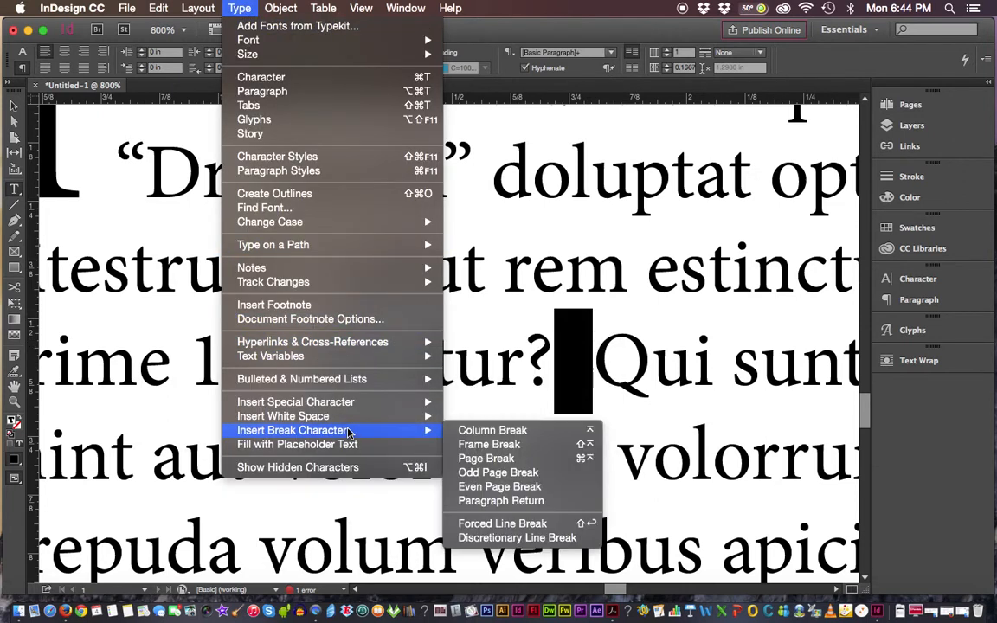
{"action": "mouse_move", "coordinate": [363, 416]}
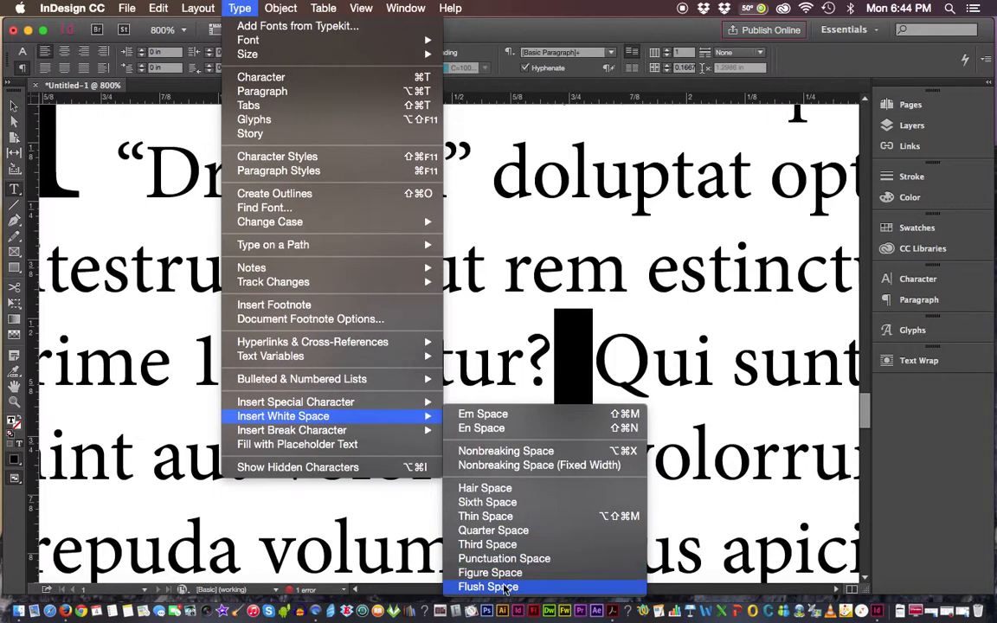
{"action": "left_click", "coordinate": [498, 489]}
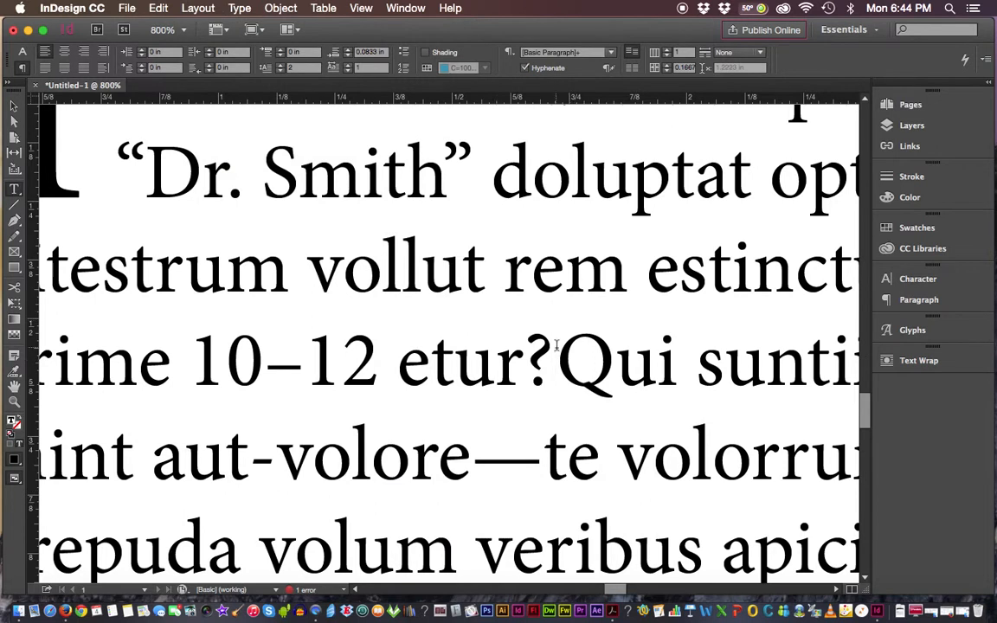